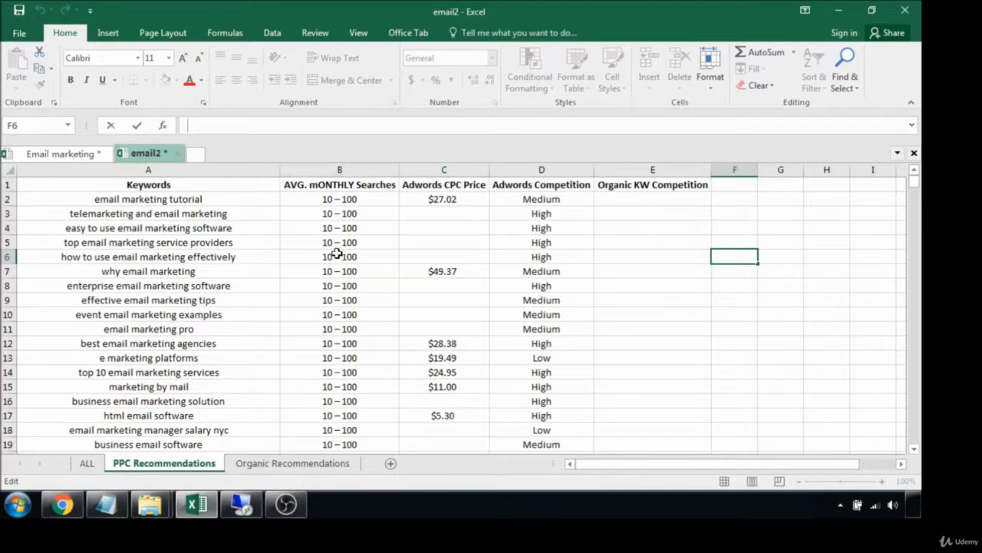
left_click_drag(211, 184, 625, 182)
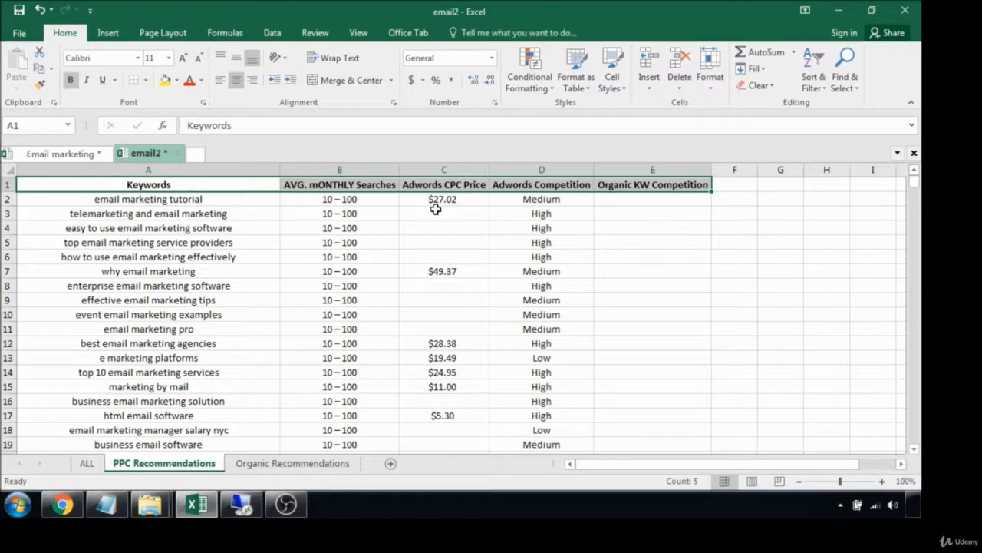
left_click(448, 199)
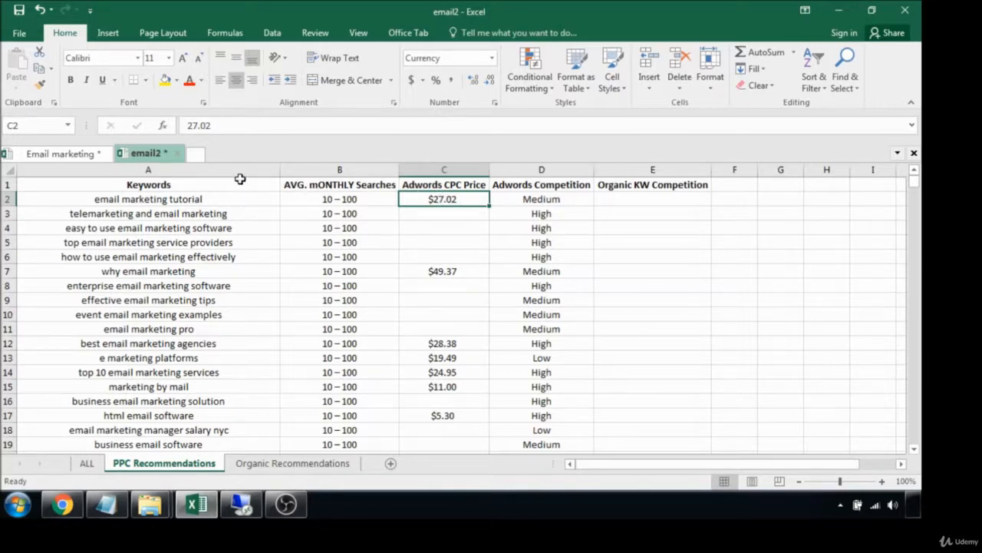
left_click_drag(241, 179, 607, 178)
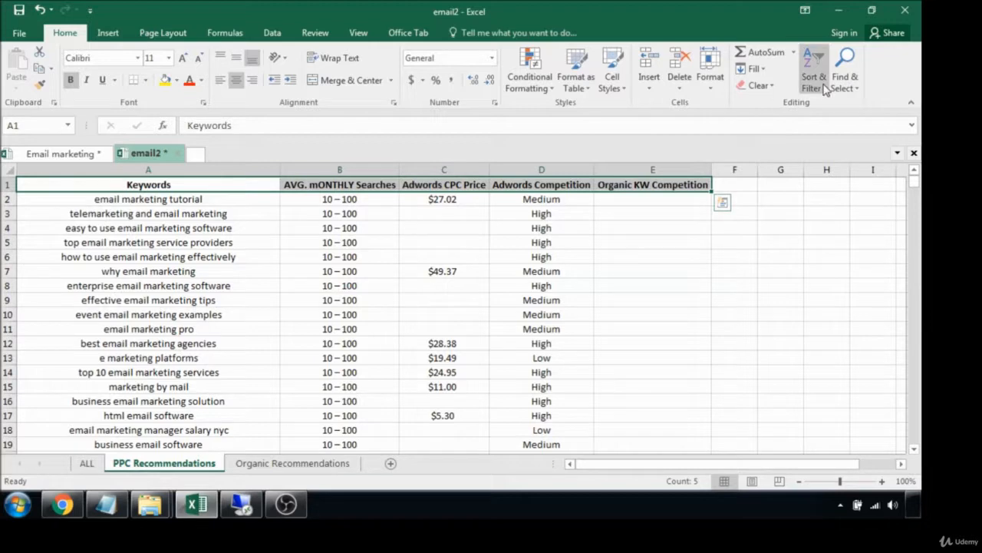
Sort columns A to E by Adwords CPC Price values from smallest to largest, treating the first row as headers.
left_click(253, 172)
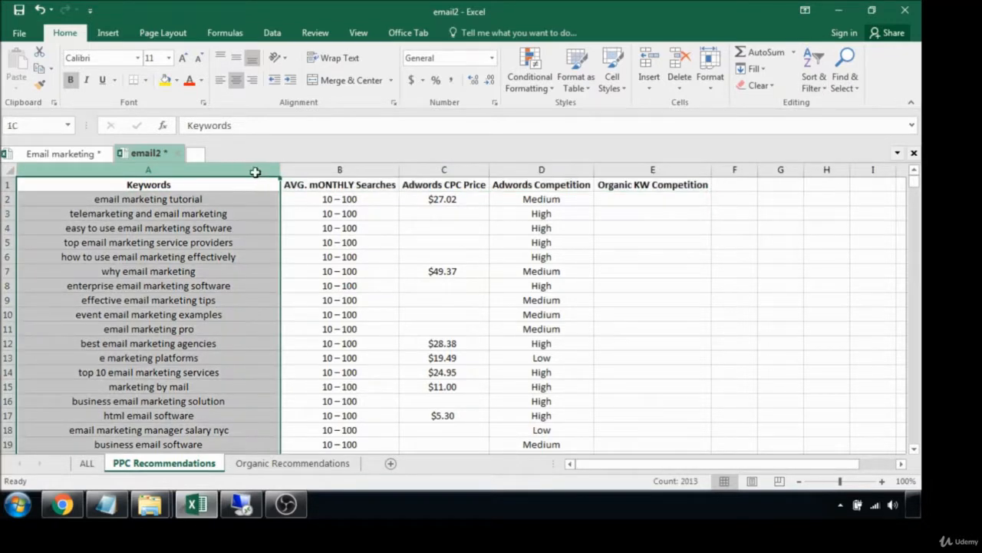
left_click_drag(255, 172, 658, 171)
left_click(814, 84)
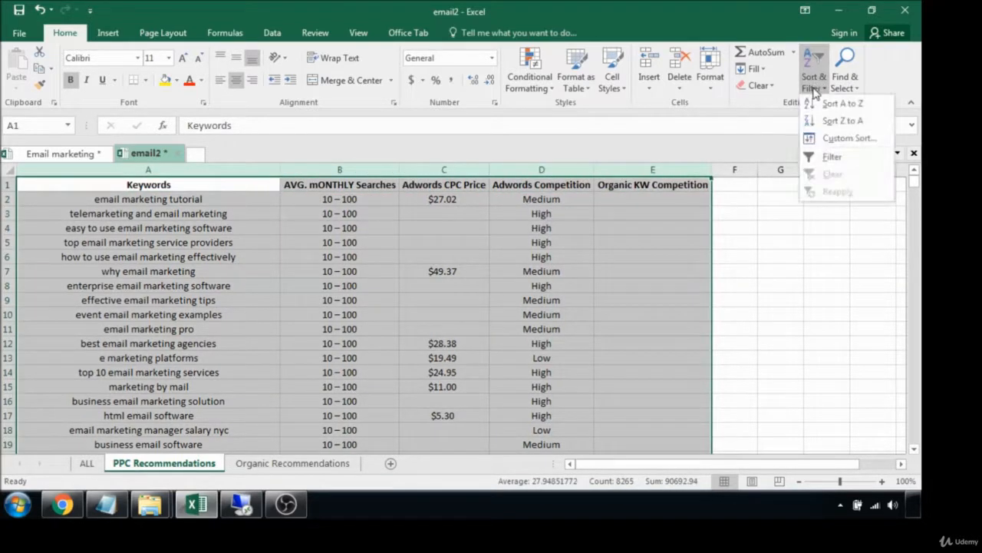
left_click(834, 140)
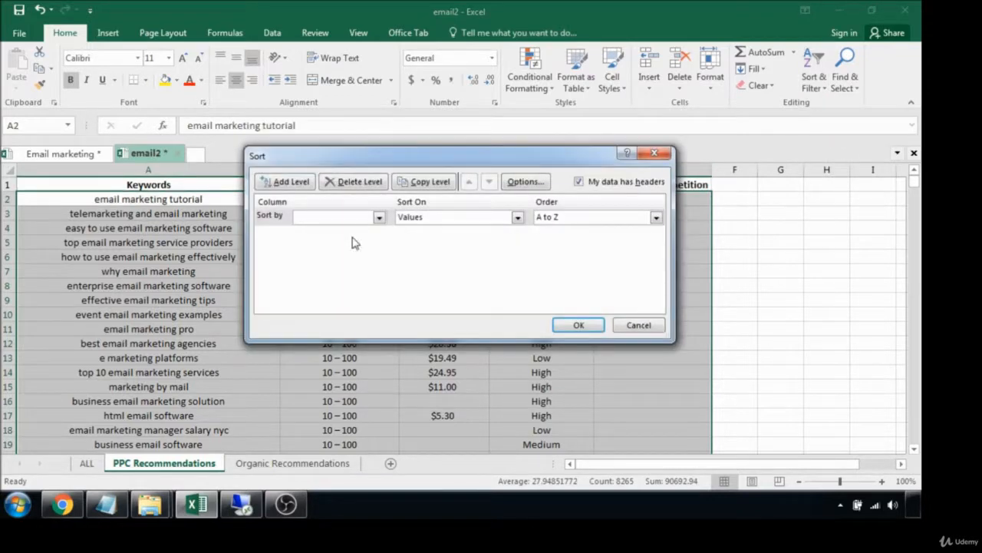
left_click(378, 217)
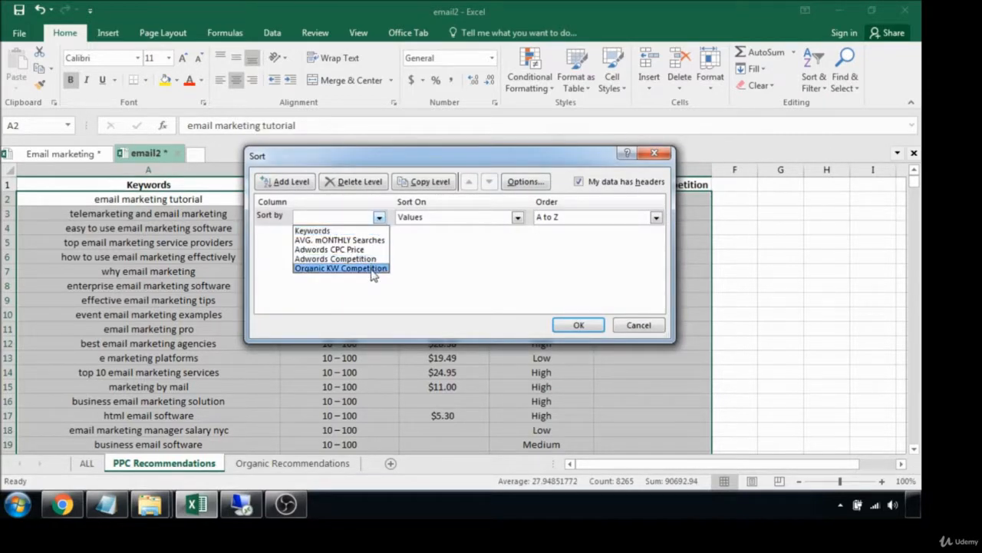
left_click(374, 250)
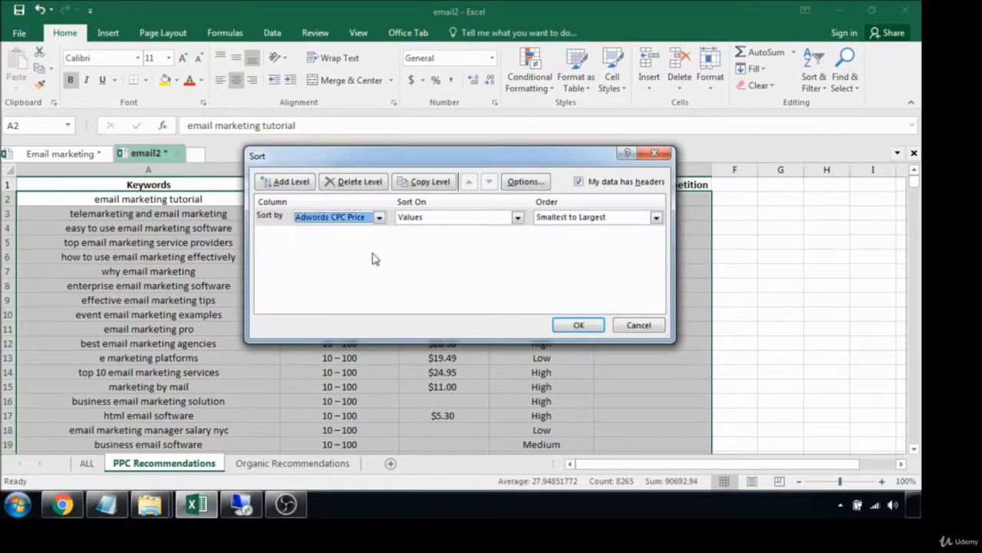
left_click(579, 325)
left_click(478, 244)
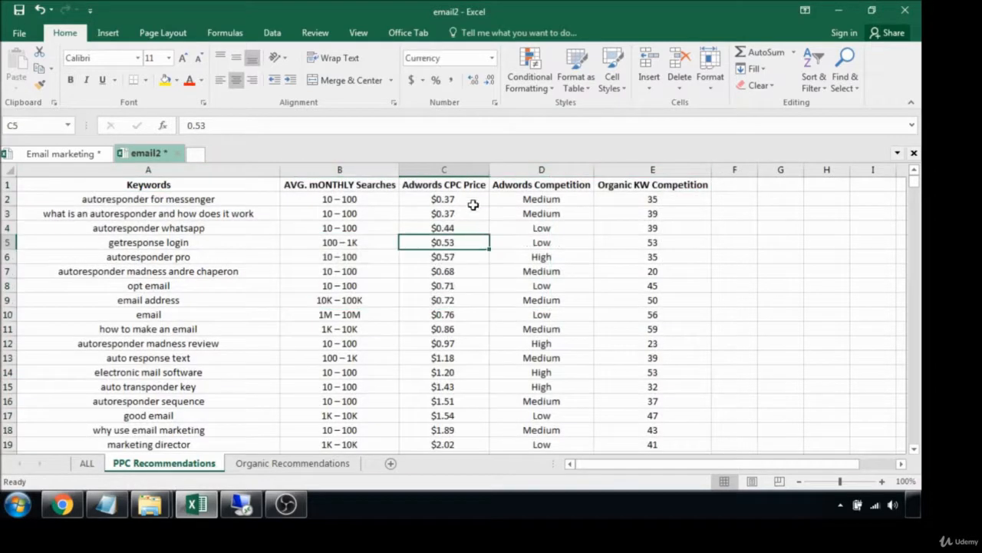
Colour the text of the CPC prices below $1 in C2:C12 standard light green.
left_click_drag(474, 198, 474, 345)
left_click(201, 79)
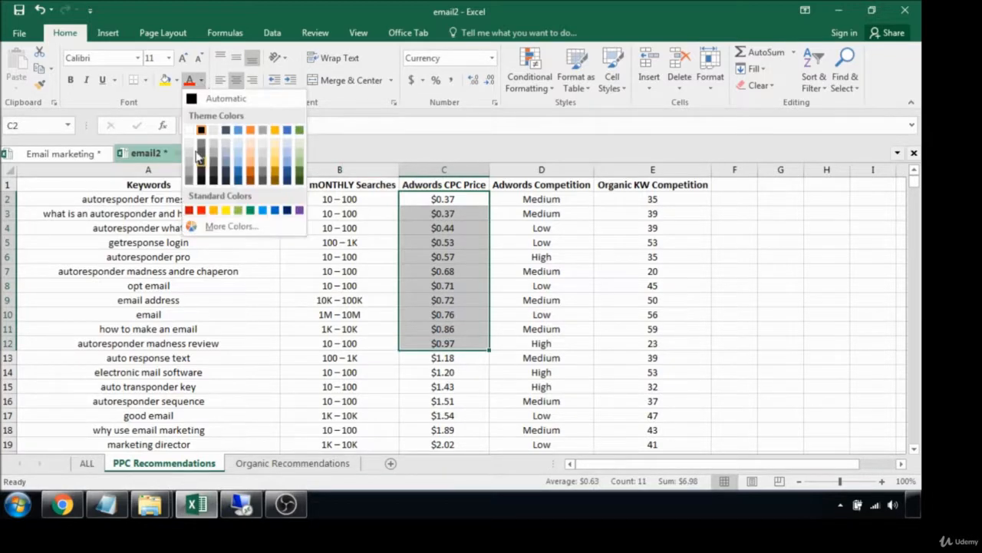
left_click(240, 209)
Colour the text of the CPC prices between $1 and $2 in C13:C18 standard green.
left_click_drag(441, 357, 441, 225)
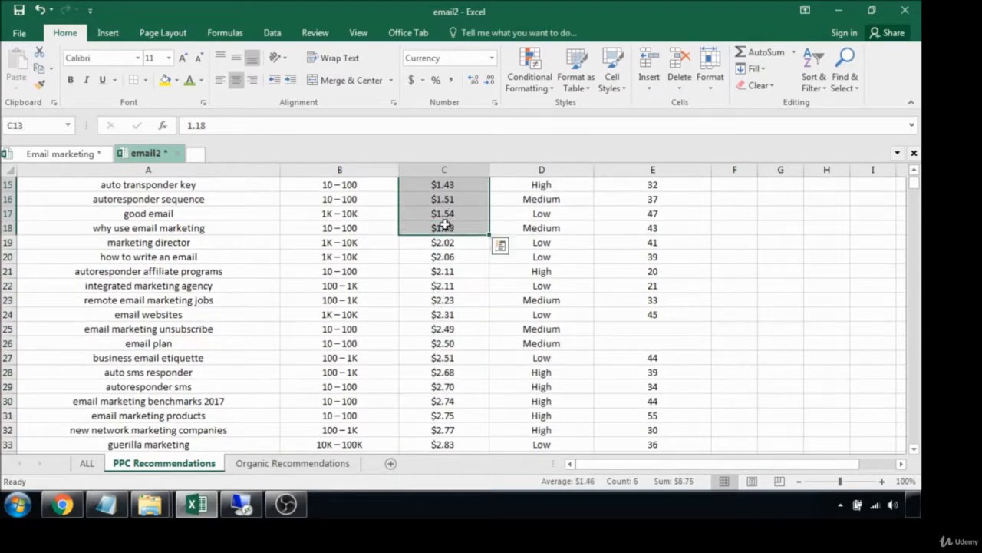
left_click(201, 80)
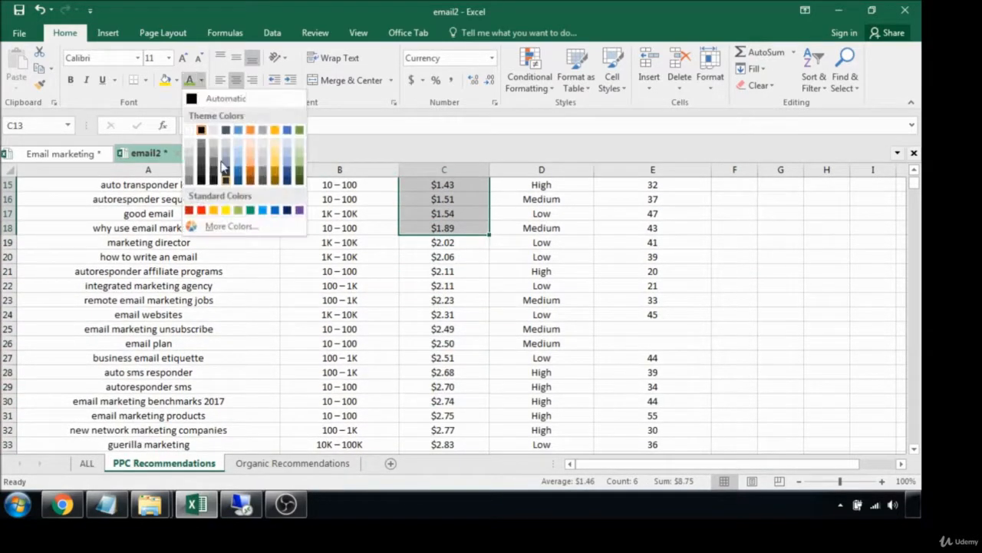
left_click(250, 209)
Colour the text of the CPC prices between $2 and $3 in C19:C35 standard orange.
scroll(416, 268, "up", 3)
scroll(474, 295, "down", 3)
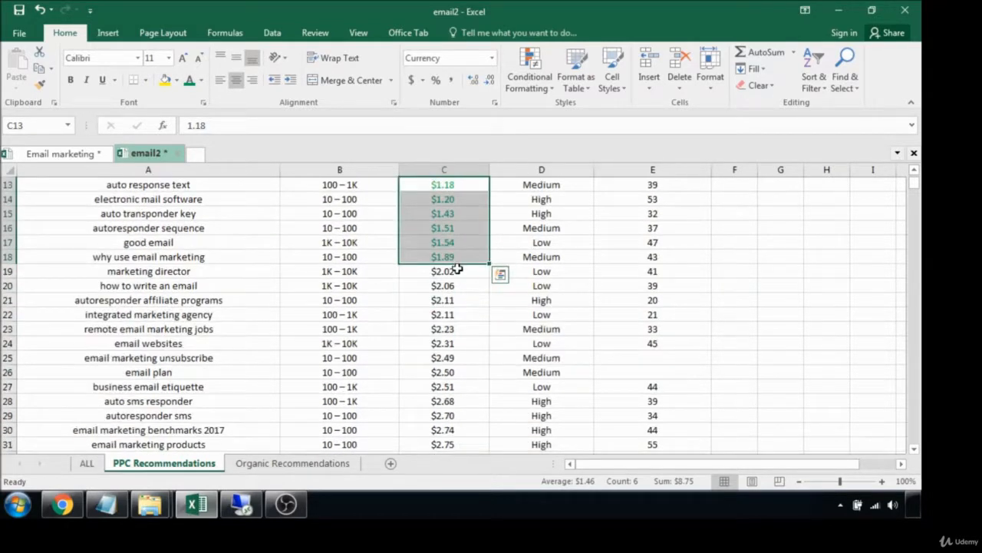
left_click_drag(457, 269, 456, 370)
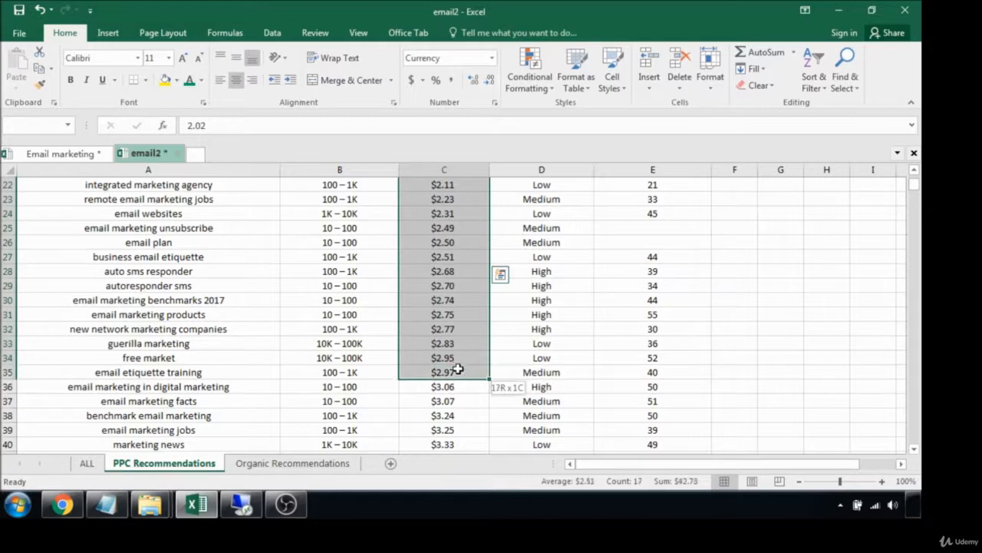
left_click(201, 81)
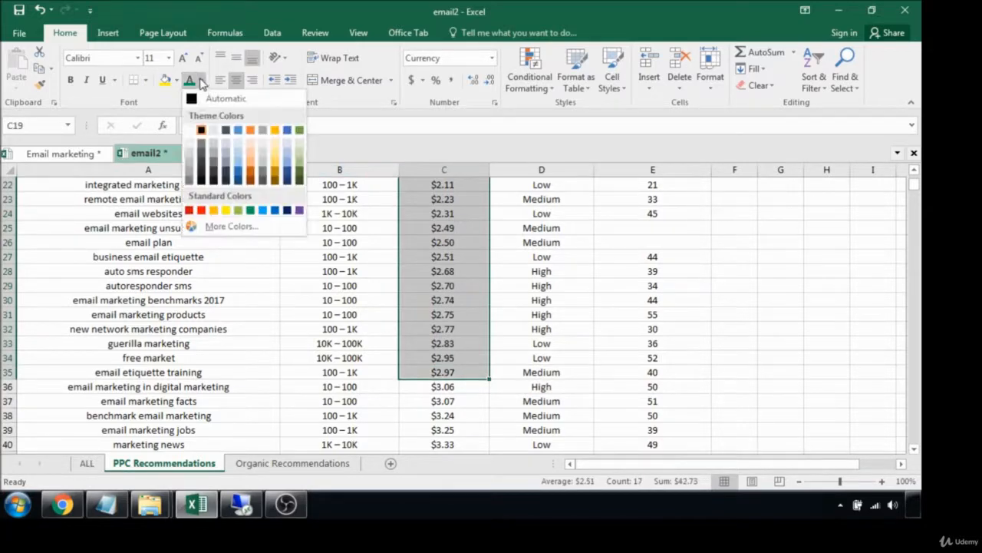
left_click(213, 215)
Apply the same standard orange text colour to the CPC prices between $3 and $4 in C36:C54.
scroll(485, 268, "up", 4)
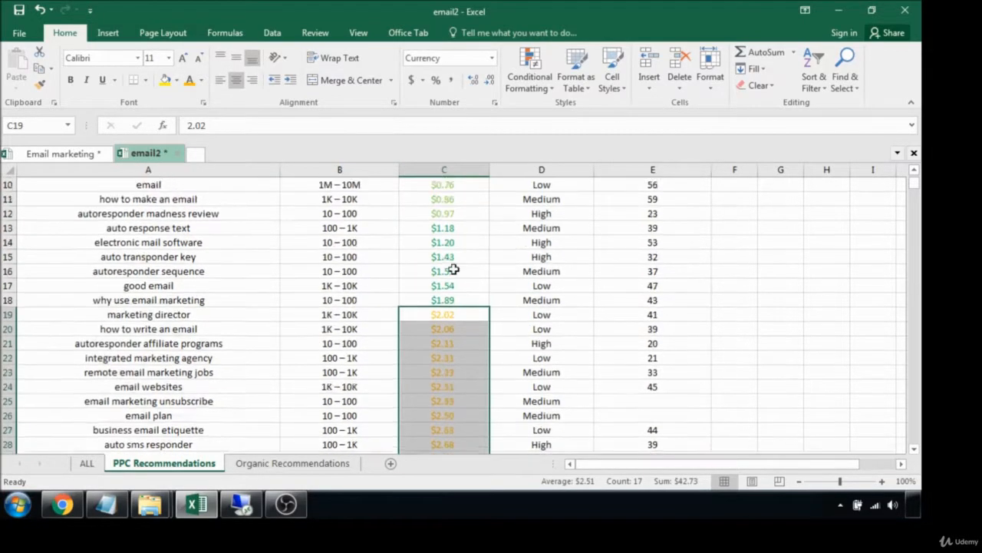
scroll(484, 268, "down", 9)
scroll(454, 270, "up", 1)
left_click_drag(445, 214, 459, 285)
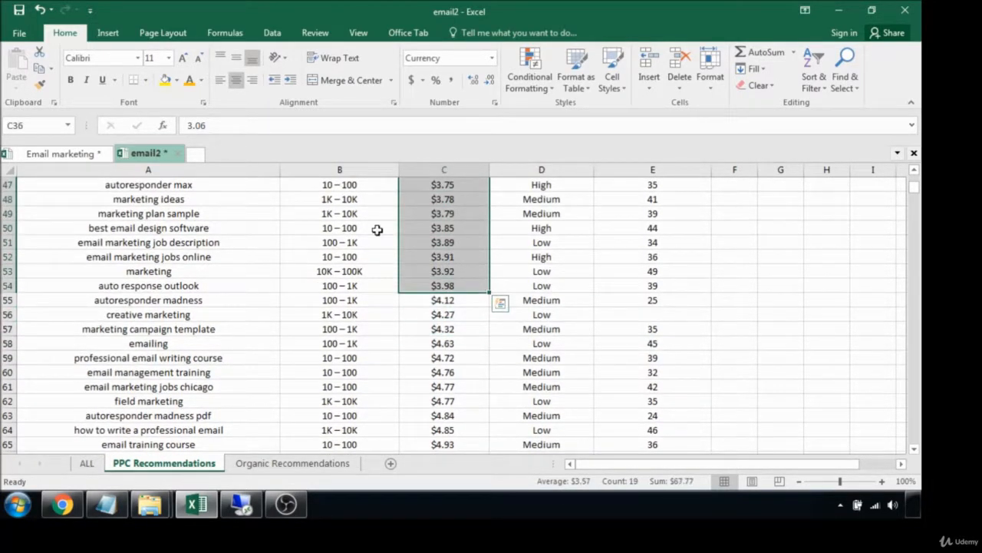
left_click(190, 80)
Colour the text of the CPC prices between $4 and $5 in C55:C67 with the darker theme orange.
scroll(417, 274, "up", 7)
scroll(441, 291, "down", 3)
scroll(441, 290, "down", 4)
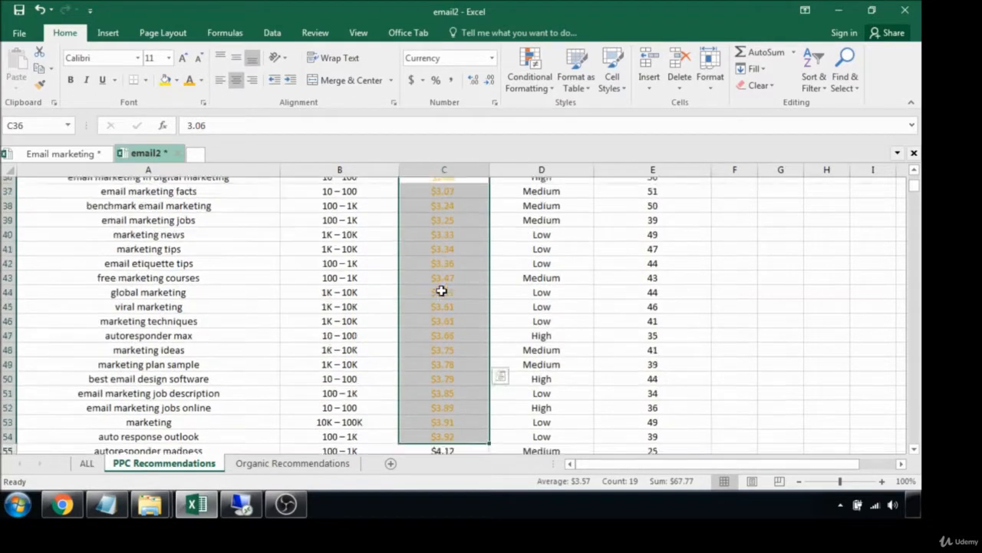
left_click_drag(440, 285, 459, 358)
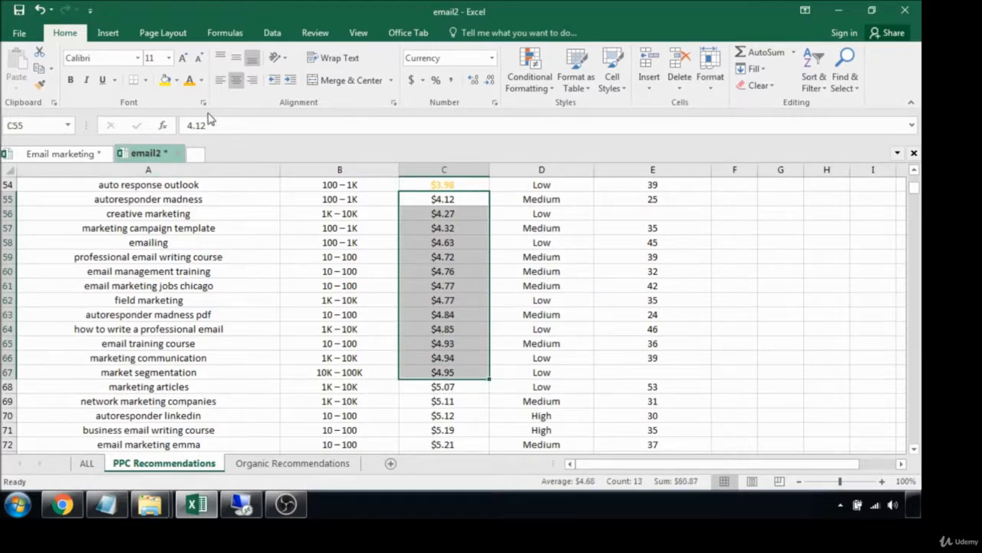
left_click(201, 80)
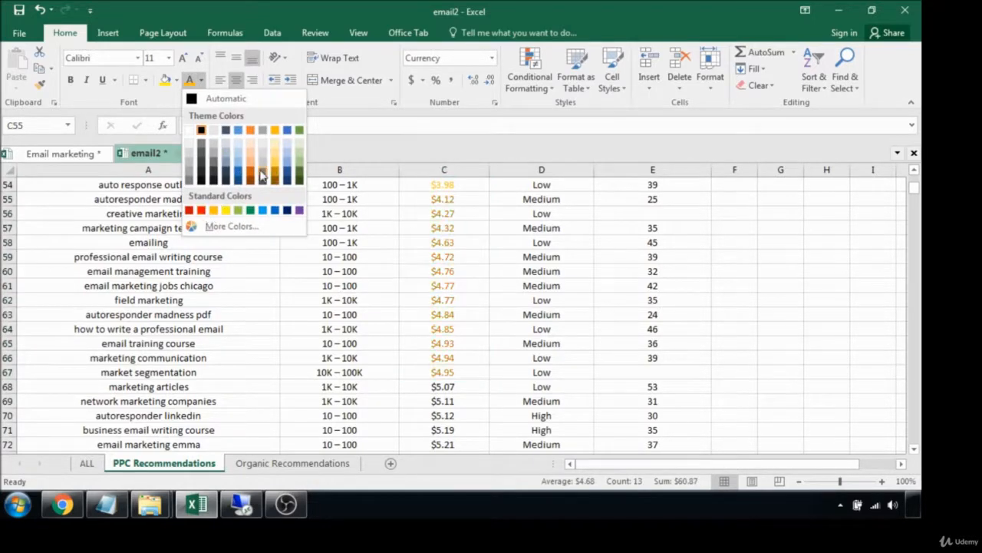
left_click(251, 130)
Colour the text of the CPC prices between $5 and $6 in C68:C80 standard red.
scroll(442, 277, "down", 3)
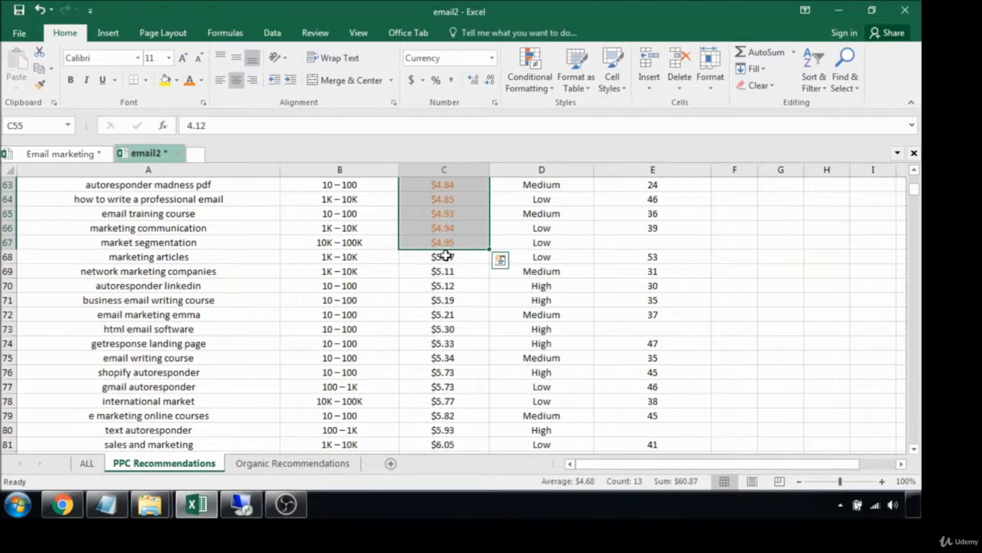
left_click_drag(444, 256, 456, 398)
left_click(201, 80)
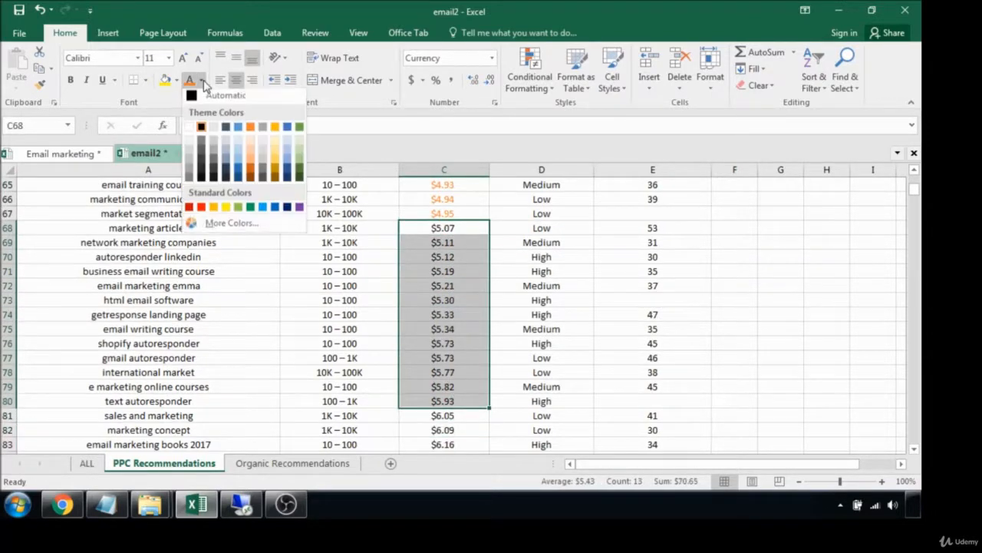
left_click(202, 211)
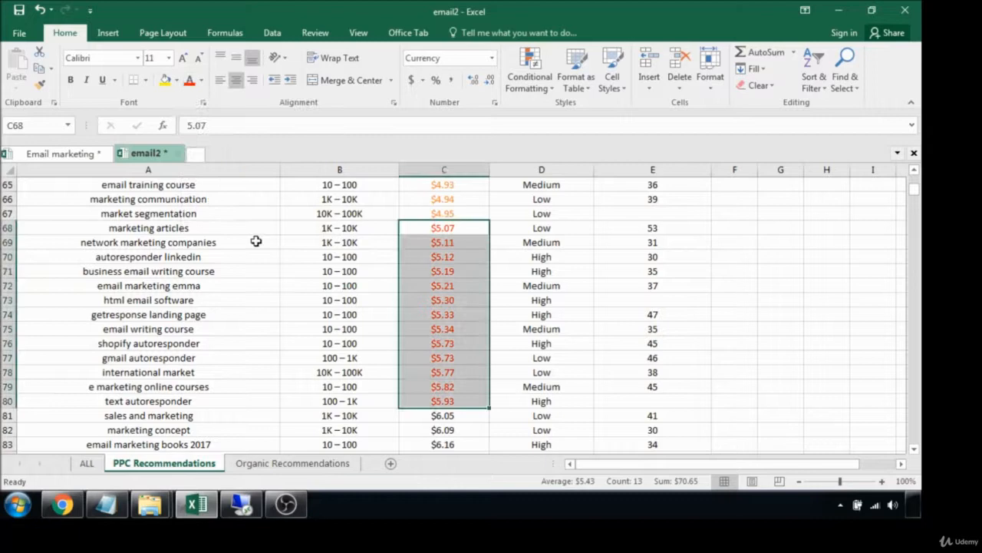
left_click(468, 271)
Insert two blank rows above the "sales and marketing" keyword, starting at row 81.
scroll(476, 307, "down", 1)
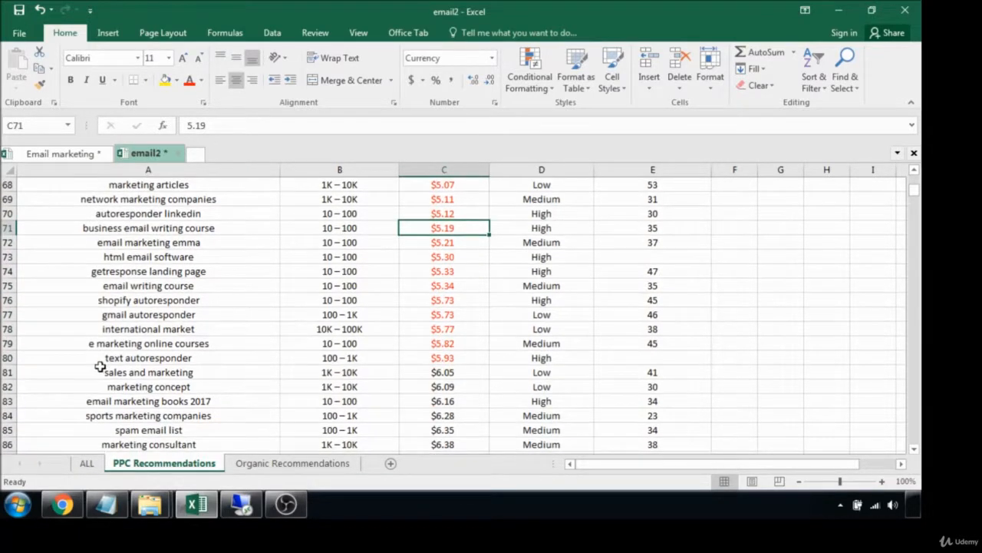
left_click(9, 373)
right_click(11, 375)
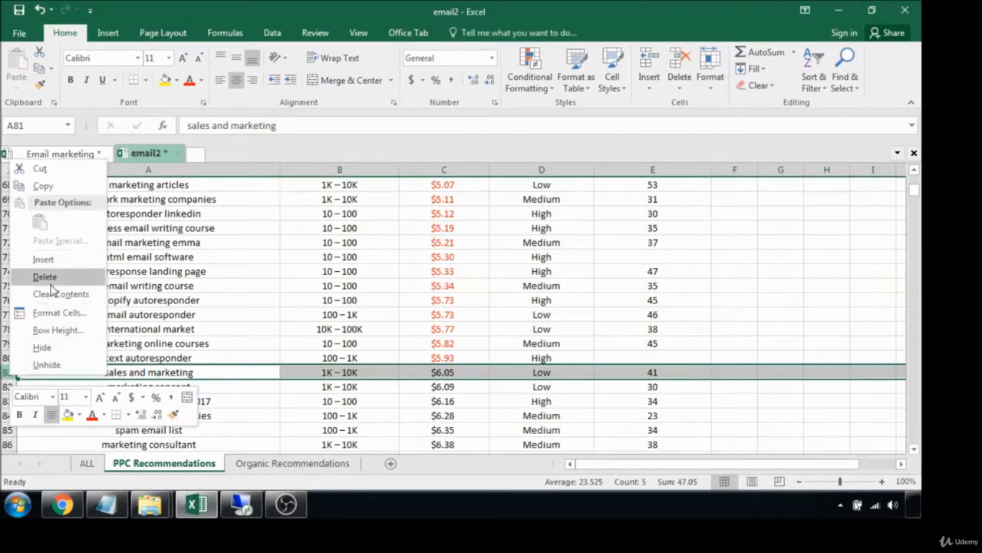
left_click(67, 258)
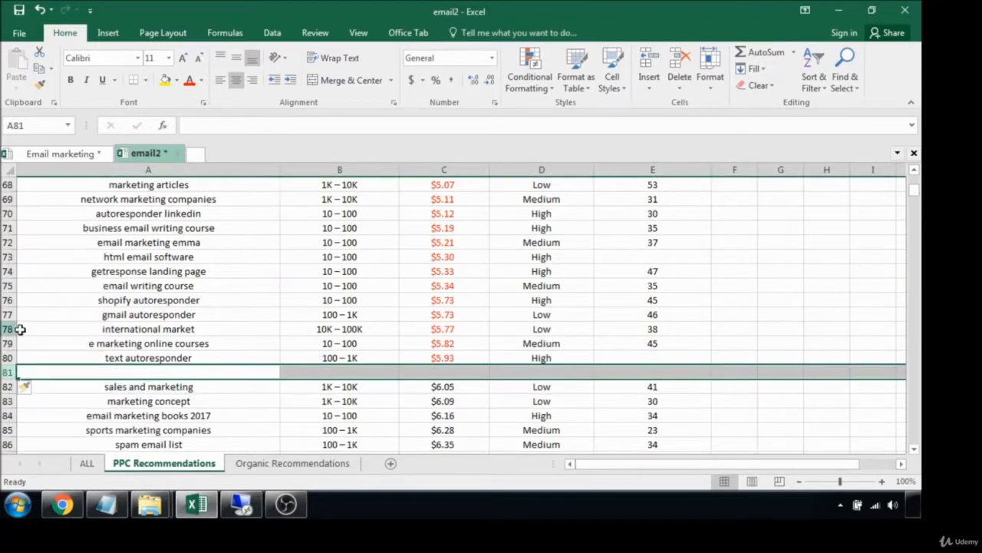
key("F4")
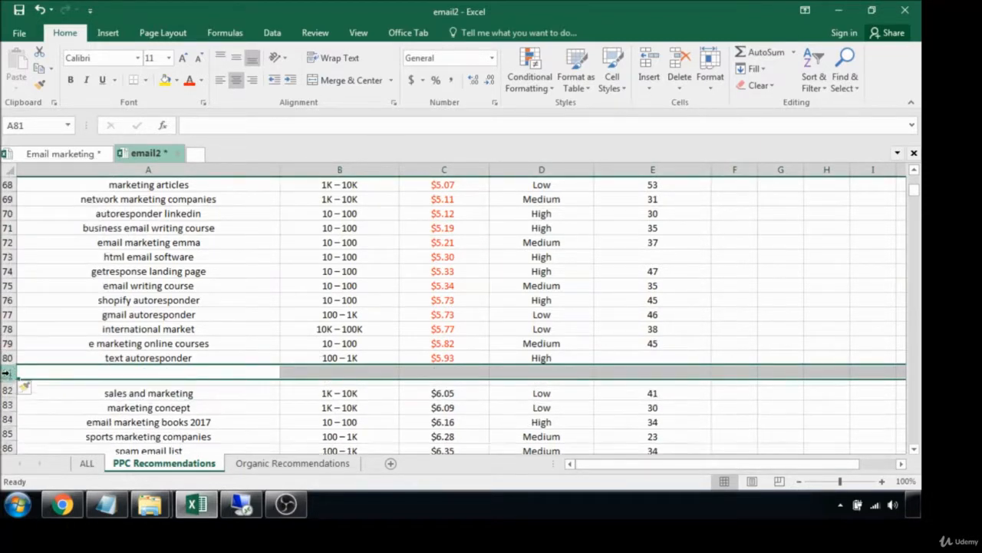
Enter the heading "KWs with High CPC Price" in cell A82 and make it bold.
left_click(178, 387)
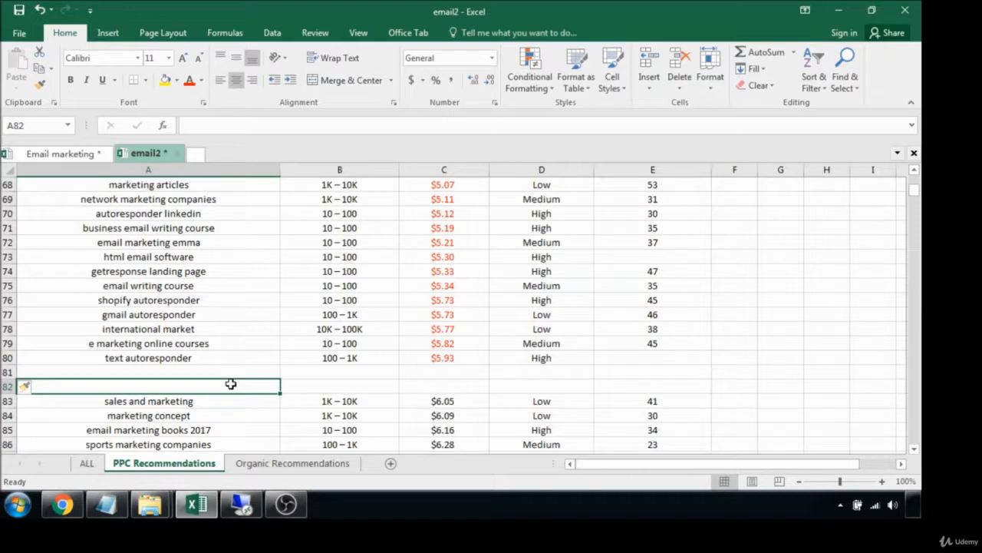
type("KWs")
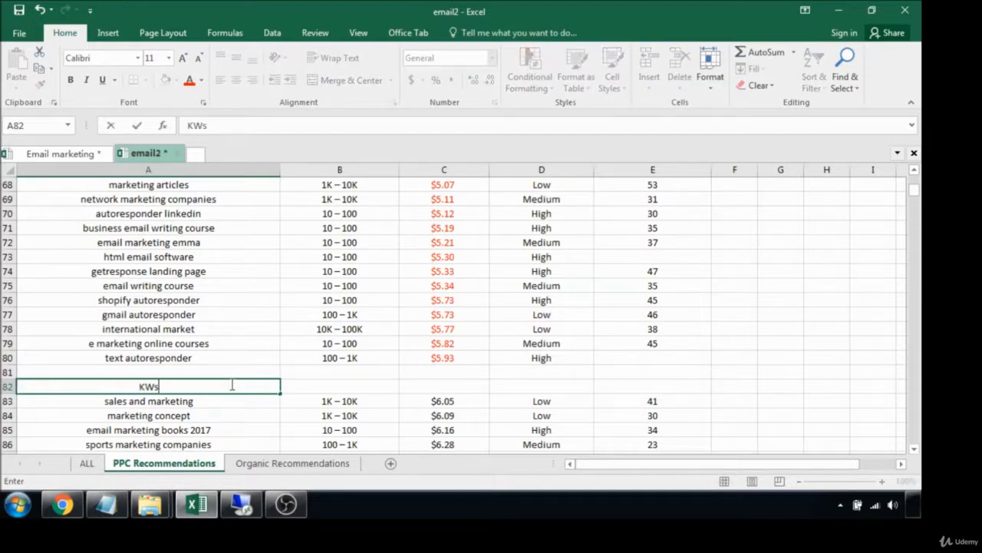
type(" with High")
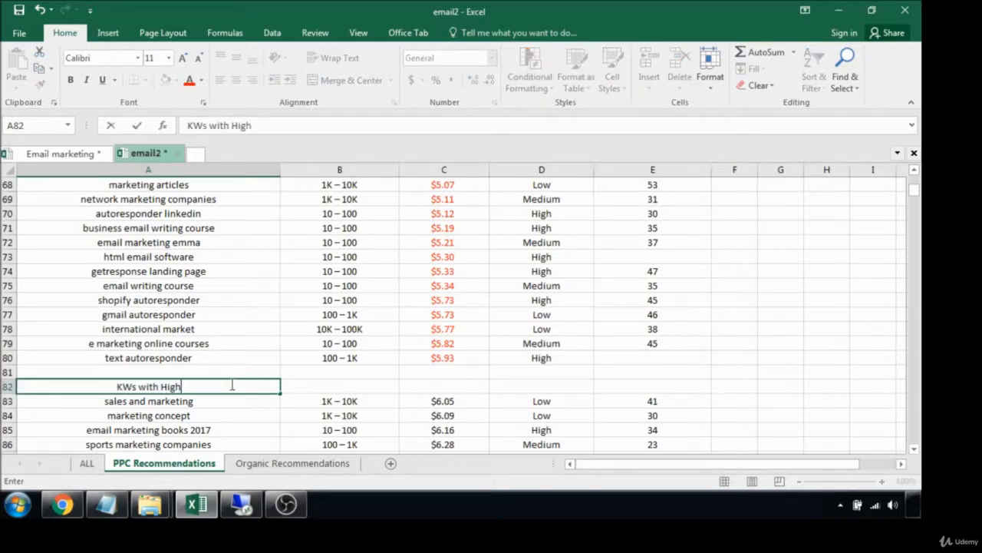
type(" COC")
key("BackSpace")
key("BackSpace")
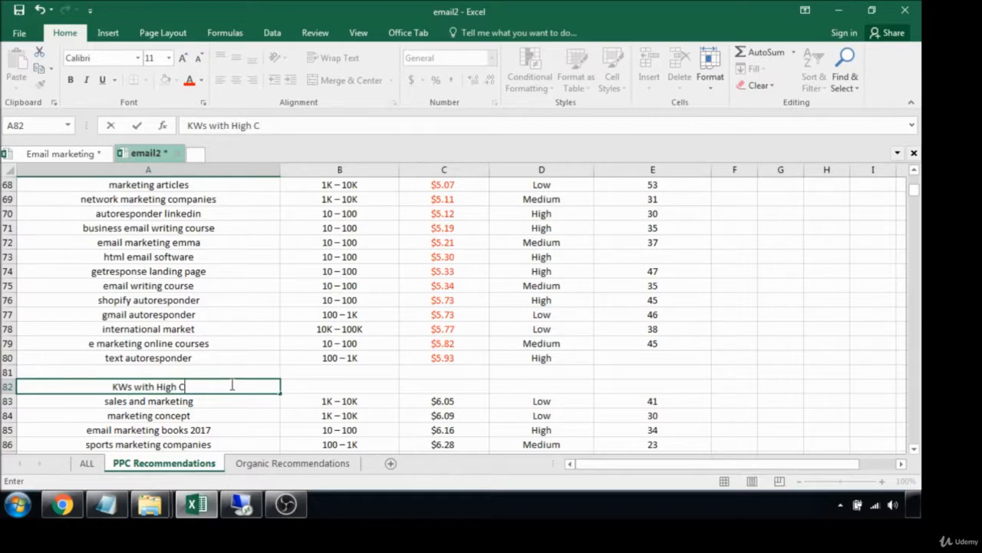
type("p")
key("BackSpace")
type("PC")
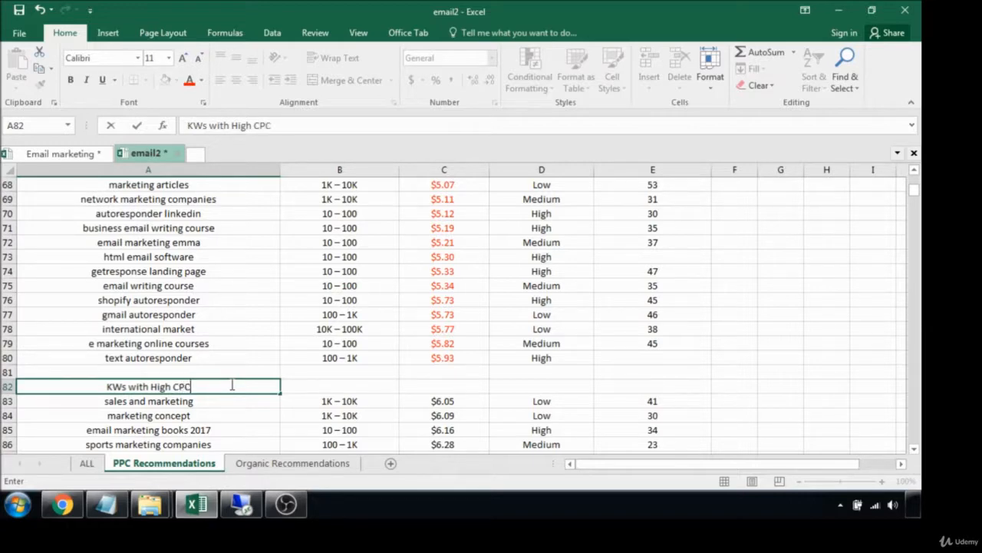
type(" Price")
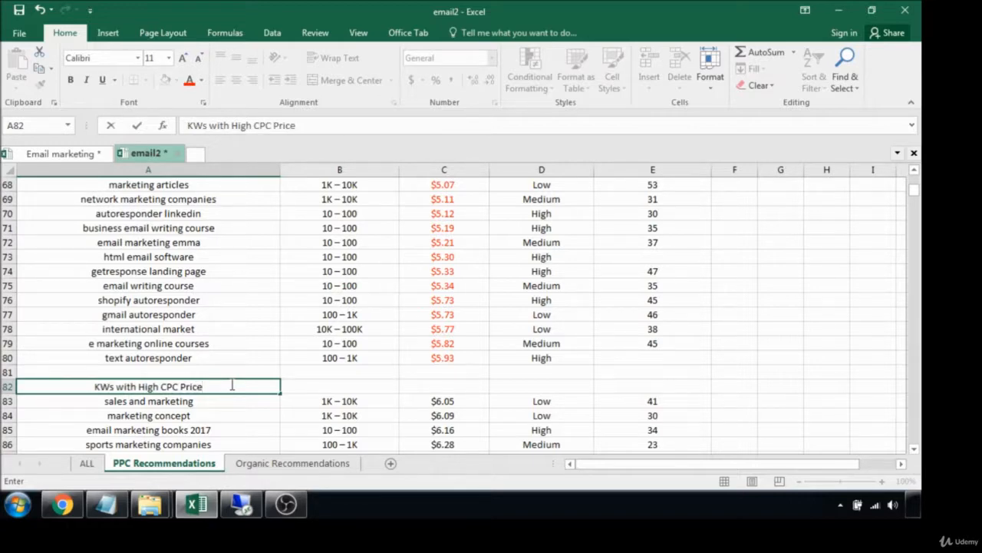
left_click(191, 372)
left_click(193, 386)
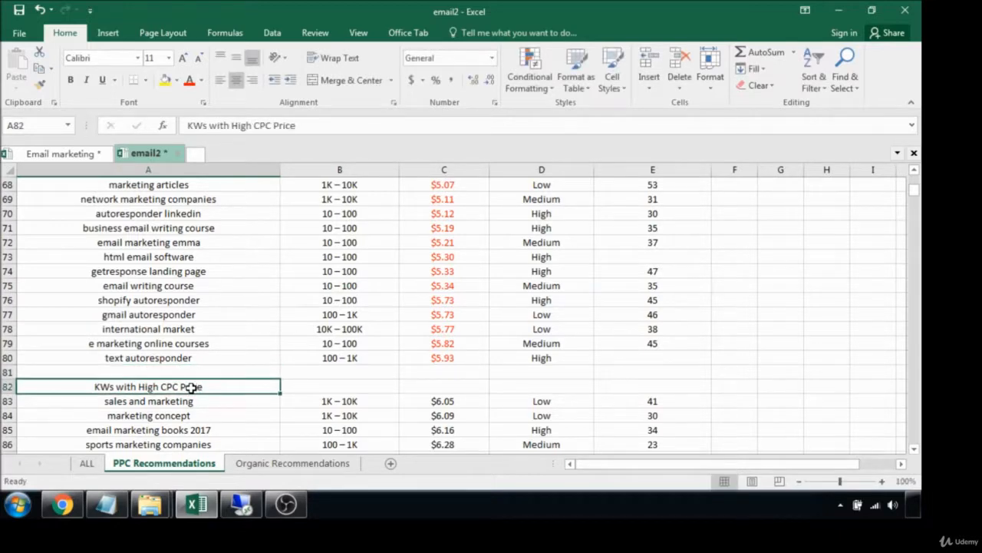
key("ctrl+b")
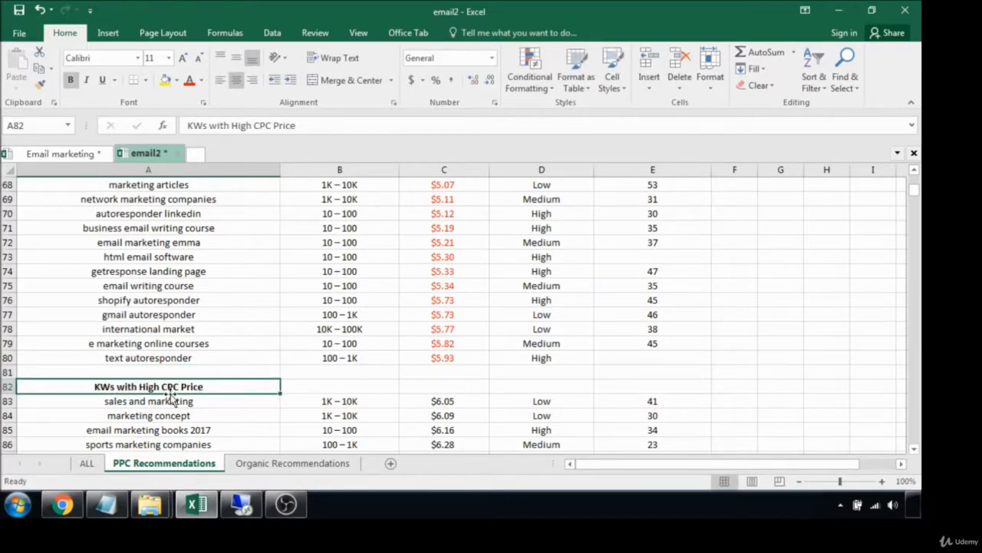
Colour the text of the high CPC prices from C83 down to C1000 red.
scroll(327, 409, "down", 2)
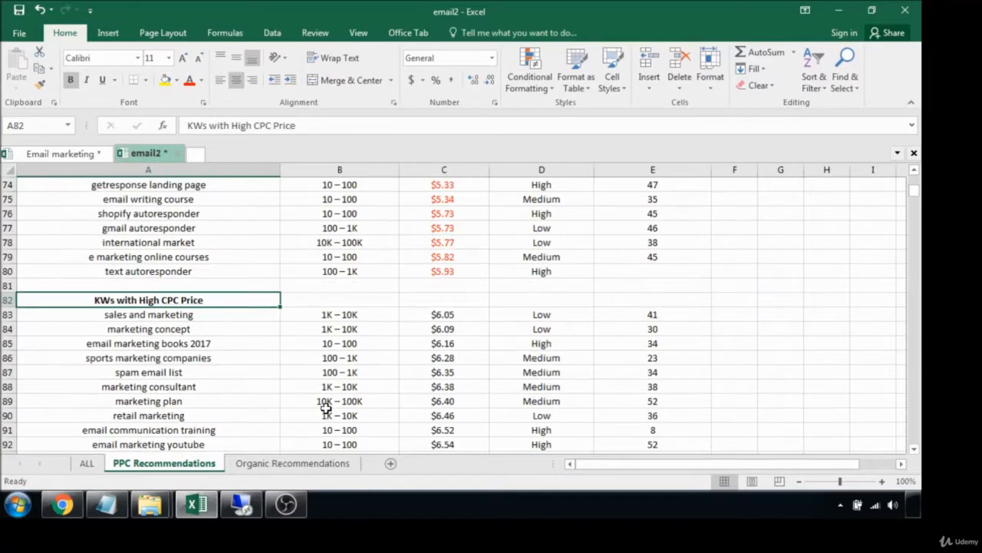
left_click_drag(469, 315, 455, 200)
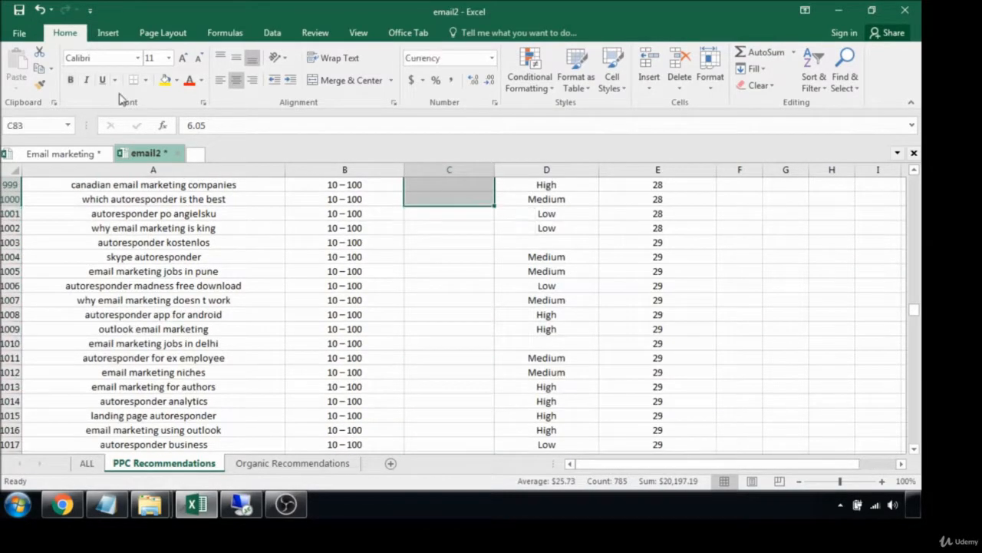
left_click(191, 83)
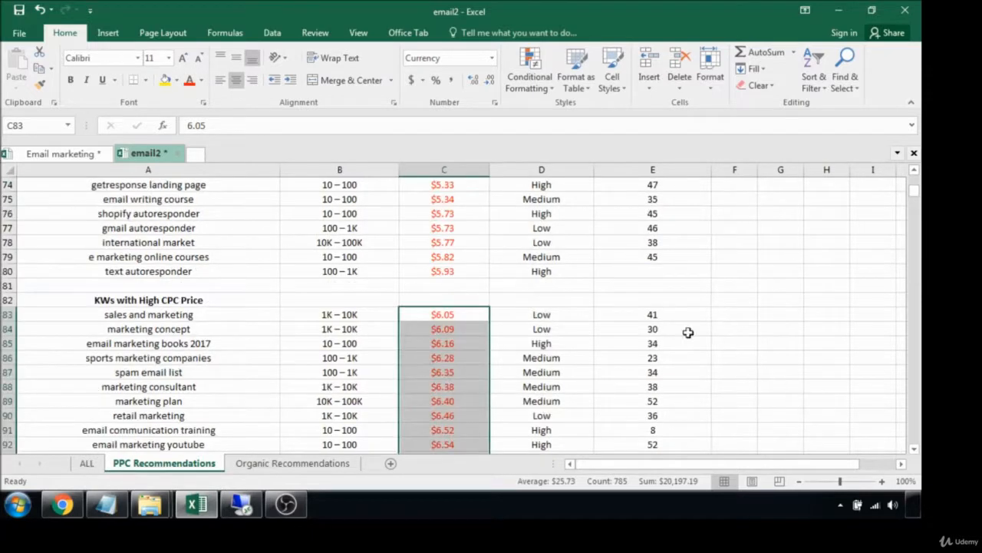
left_click(202, 81)
left_click(190, 209)
left_click(810, 319)
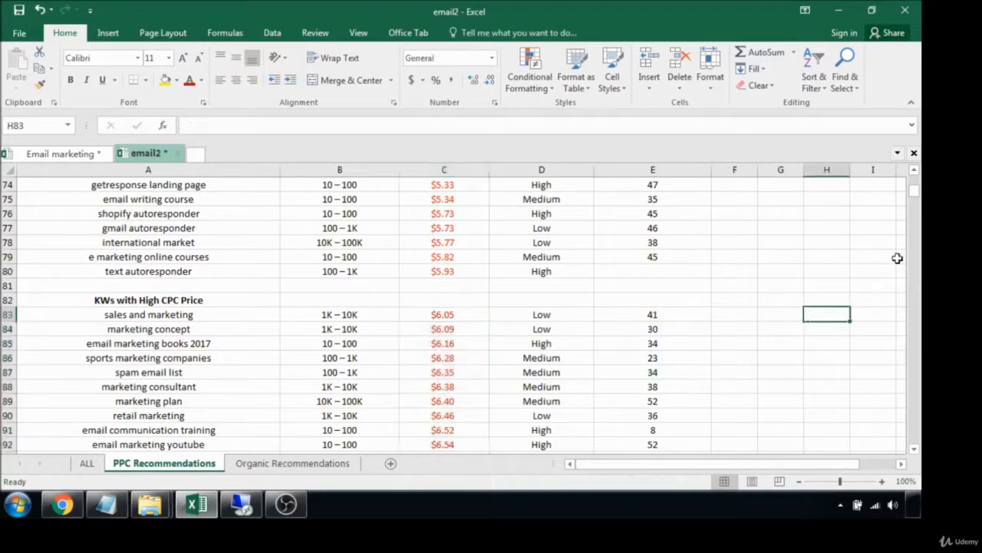
Make the "email address" keyword, its monthly searches and its CPC price bold in A9:C9.
left_click_drag(914, 192, 913, 175)
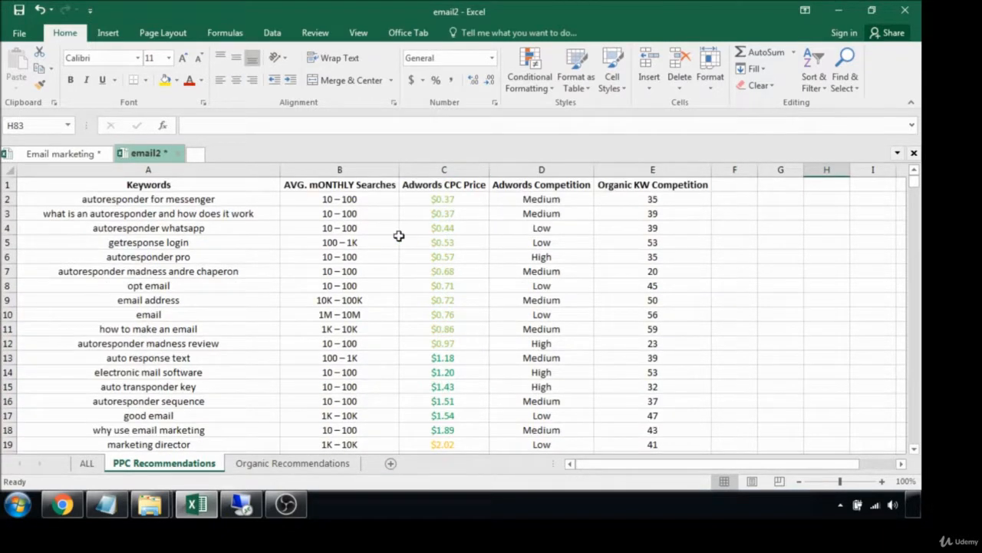
scroll(399, 232, "down", 1)
scroll(399, 232, "up", 1)
left_click_drag(262, 242, 298, 241)
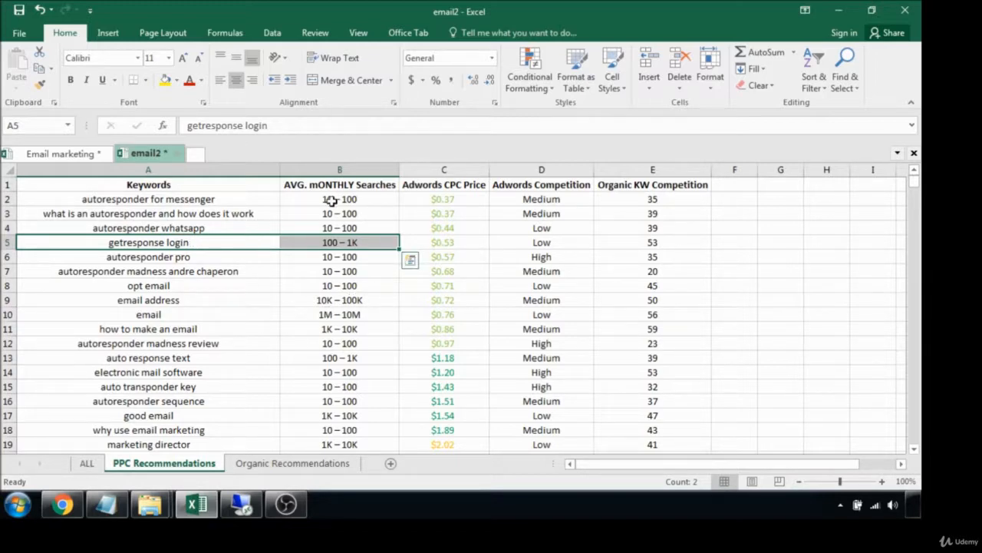
left_click(227, 297)
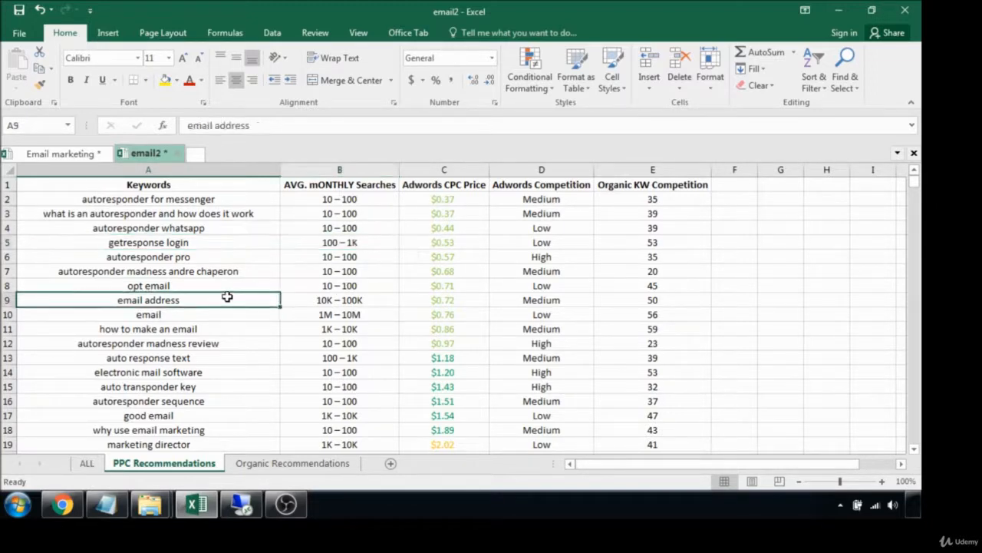
left_click_drag(216, 303, 417, 300)
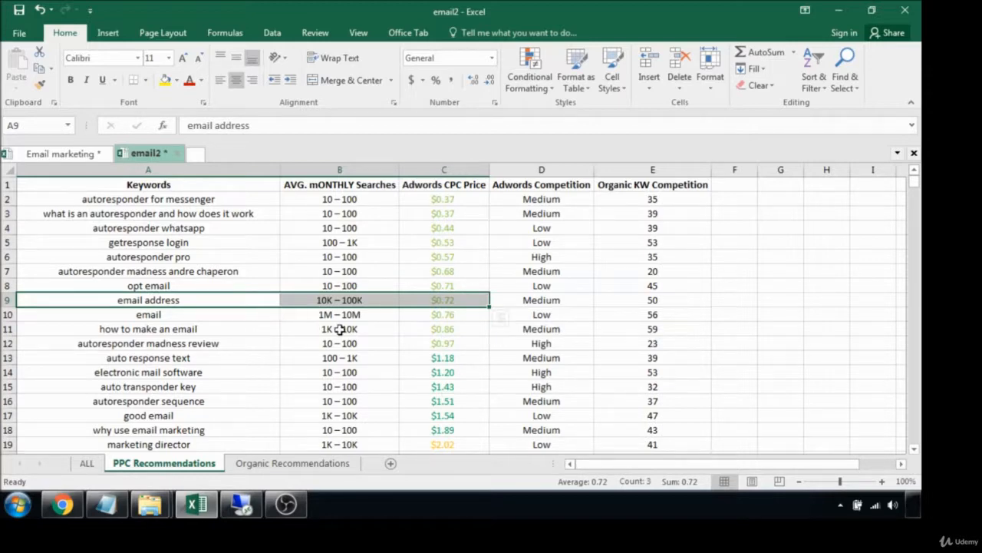
key("ctrl+b")
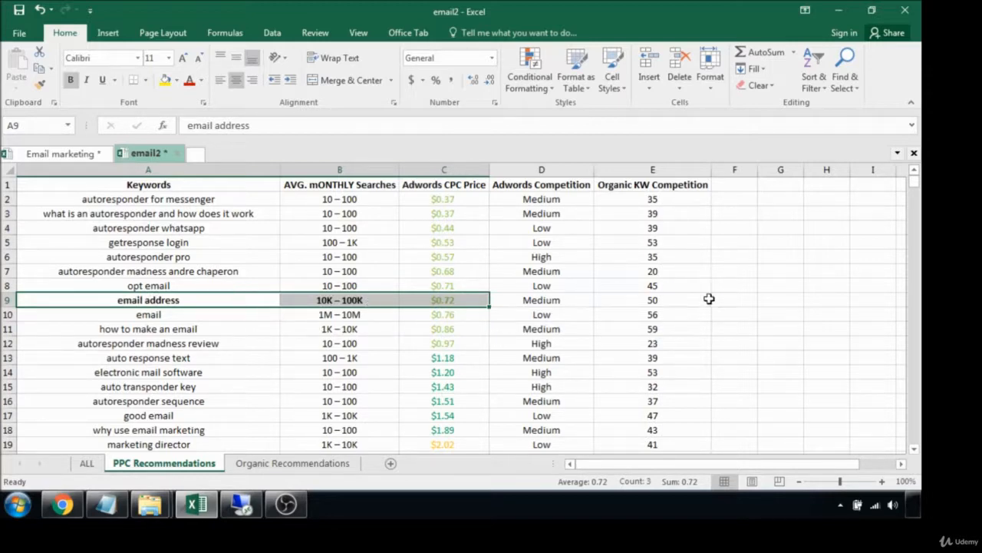
Mark the "email address" keyword with an x in F9 and copy the mark to F11 for "how to make an email".
left_click(734, 299)
type("x")
left_click(735, 326)
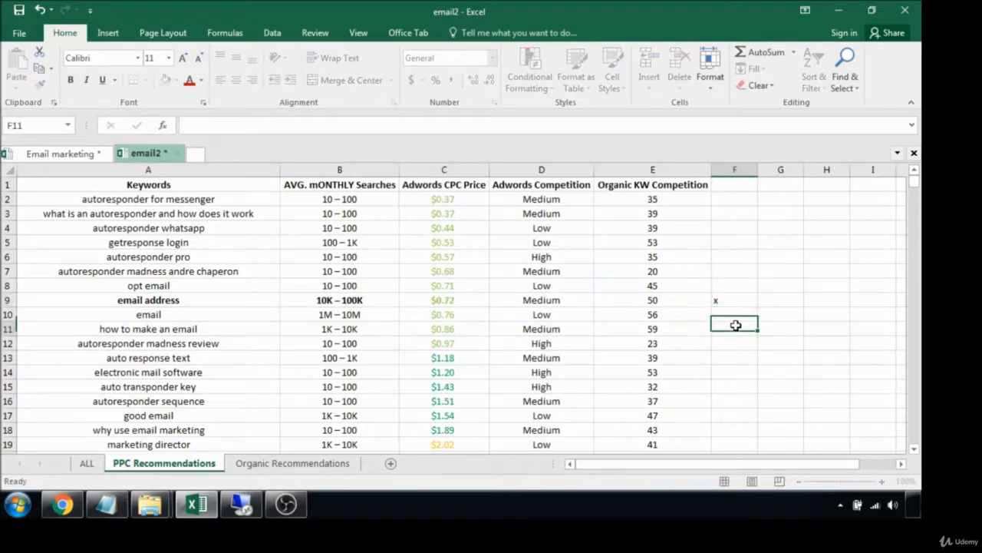
left_click(737, 300)
key("ctrl+c")
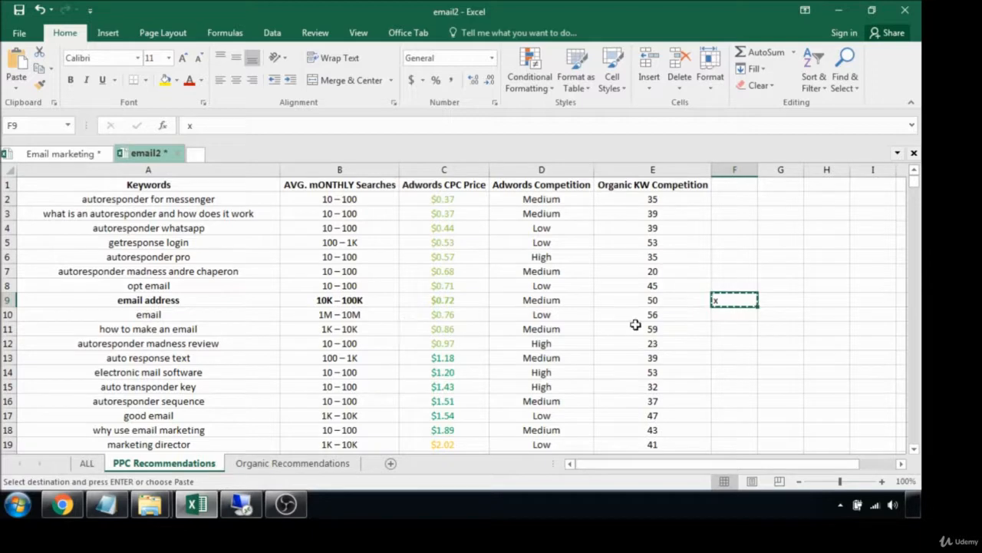
left_click(733, 326)
key("ctrl+v")
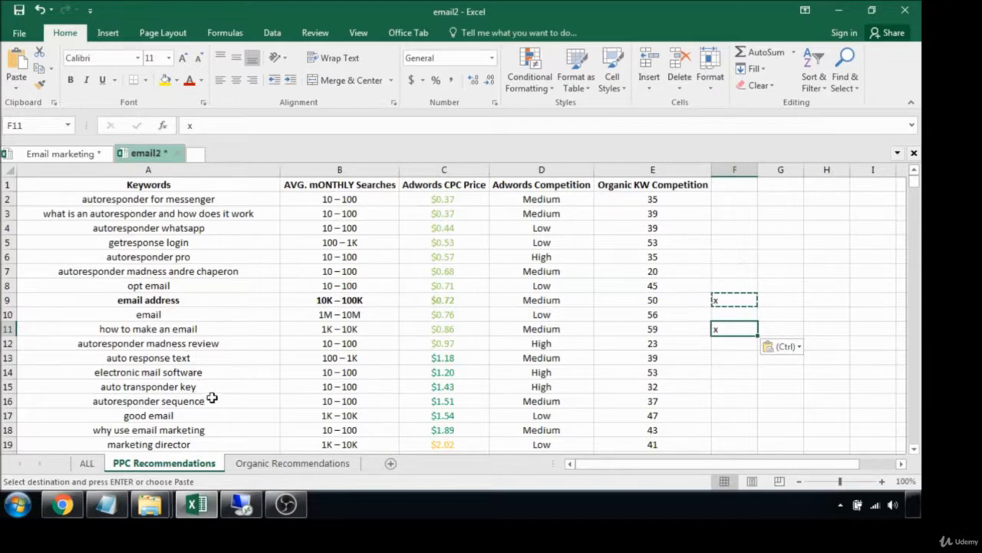
Paste the x mark into F16:F18 for "autoresponder sequence", "good email" and "why use email marketing".
left_click(742, 400)
key("ctrl+v")
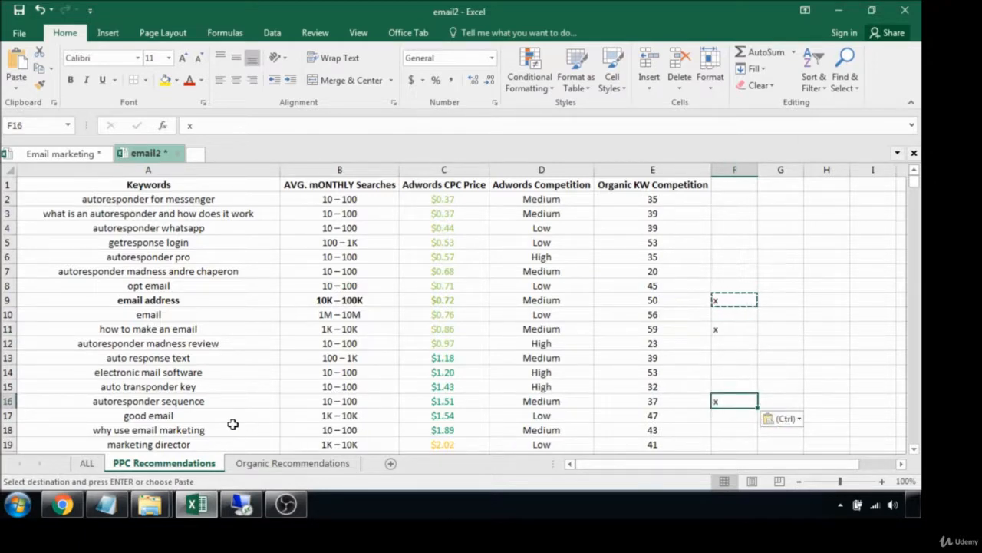
left_click(732, 414)
key("ctrl+v")
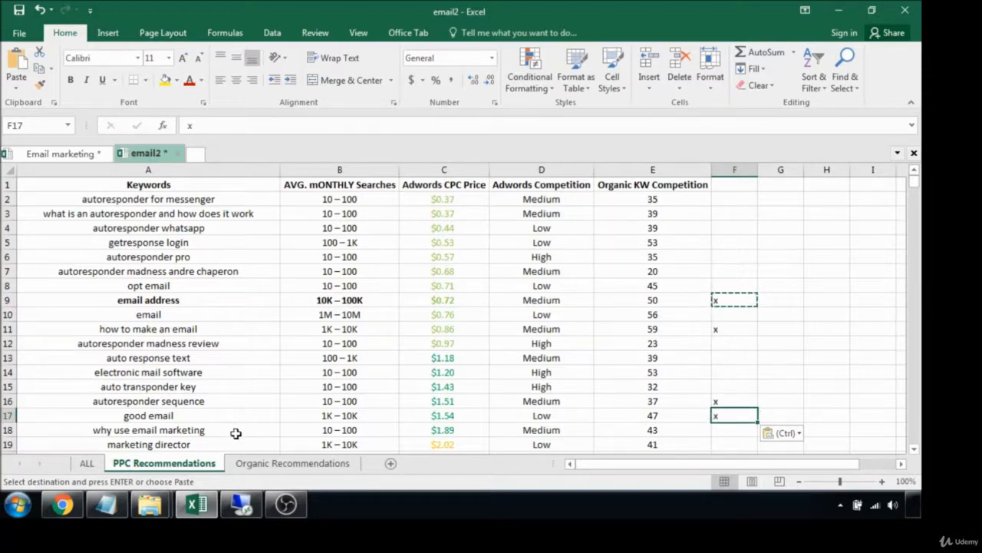
left_click(726, 430)
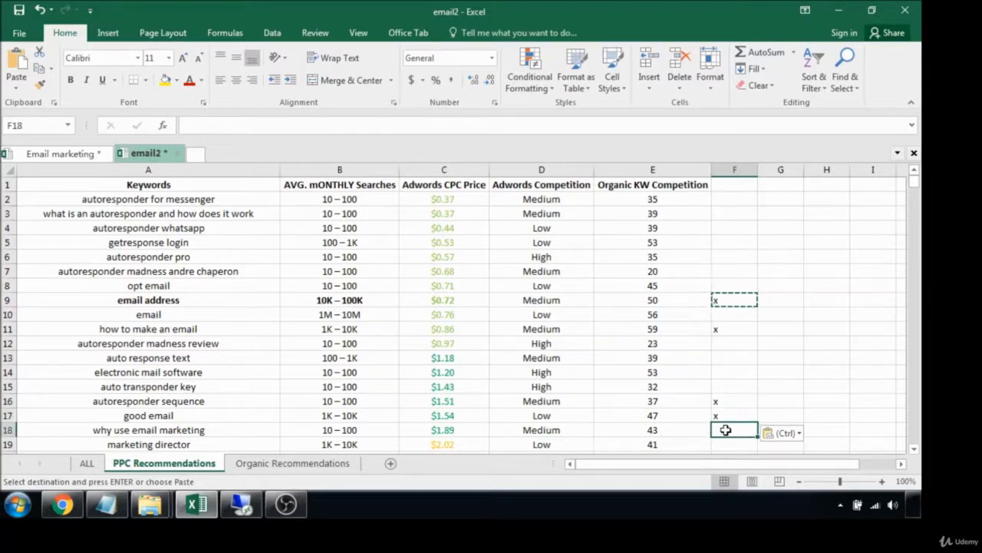
key("ctrl+v")
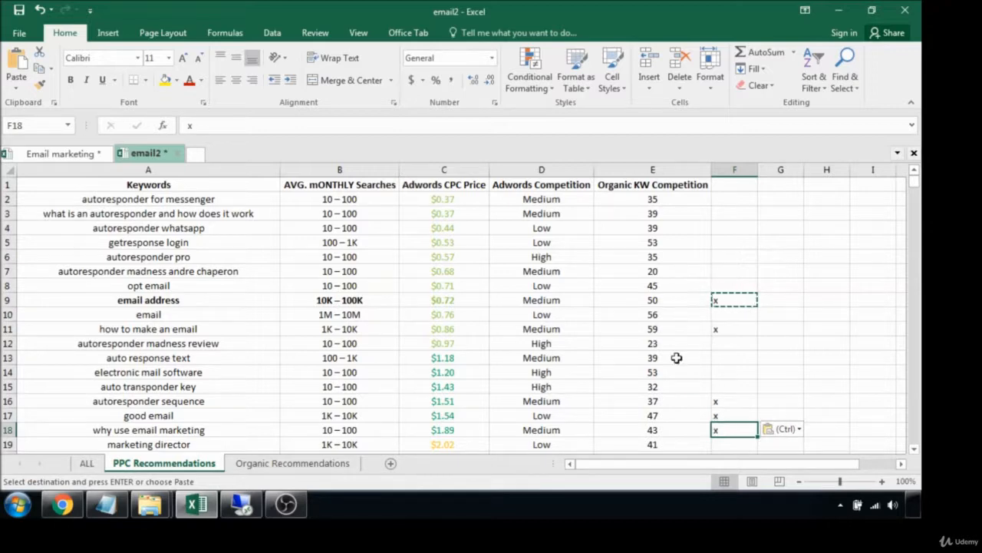
Paste the x mark into F20, F24 and F27 for "how to write an email", "email websites" and "business email etiquette".
scroll(683, 360, "down", 2)
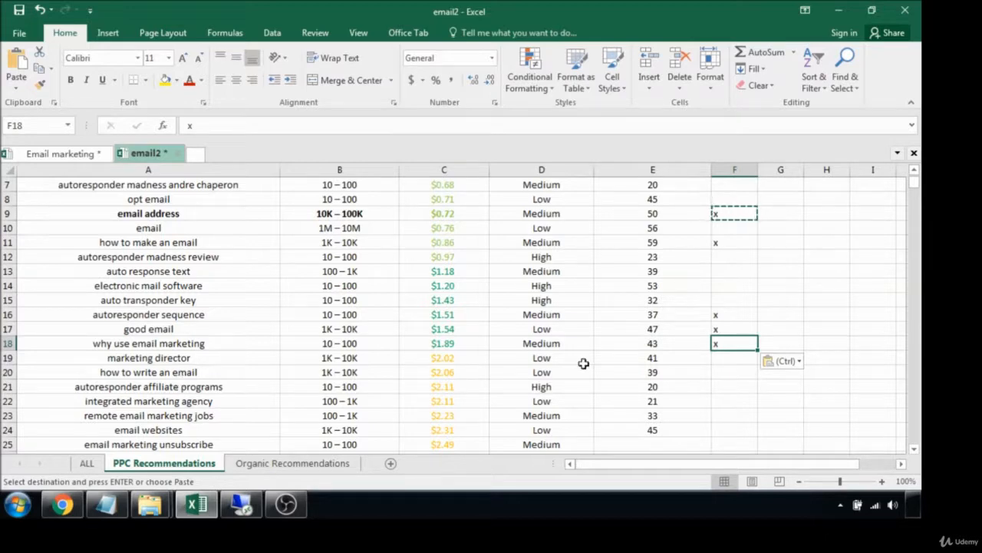
left_click(734, 372)
key("ctrl+v")
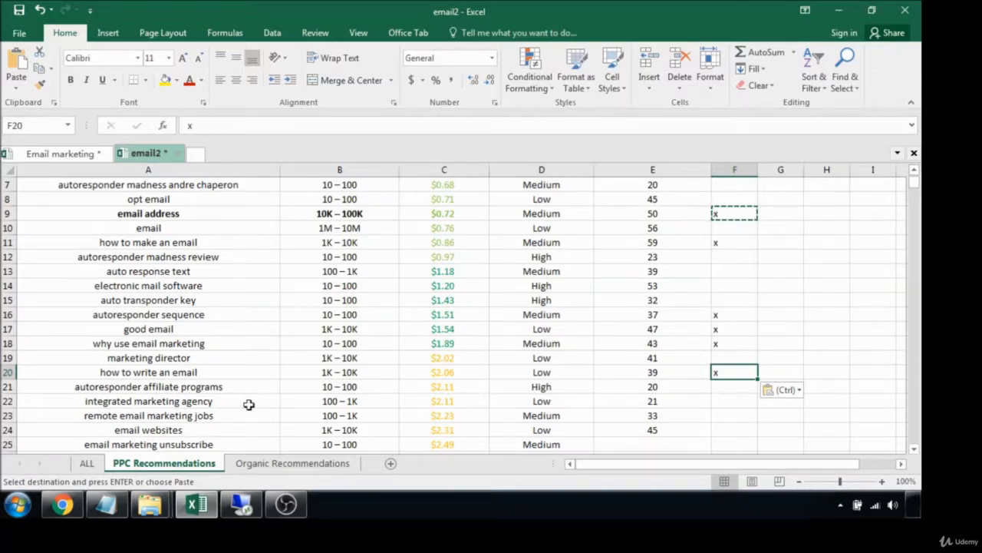
scroll(333, 395, "down", 1)
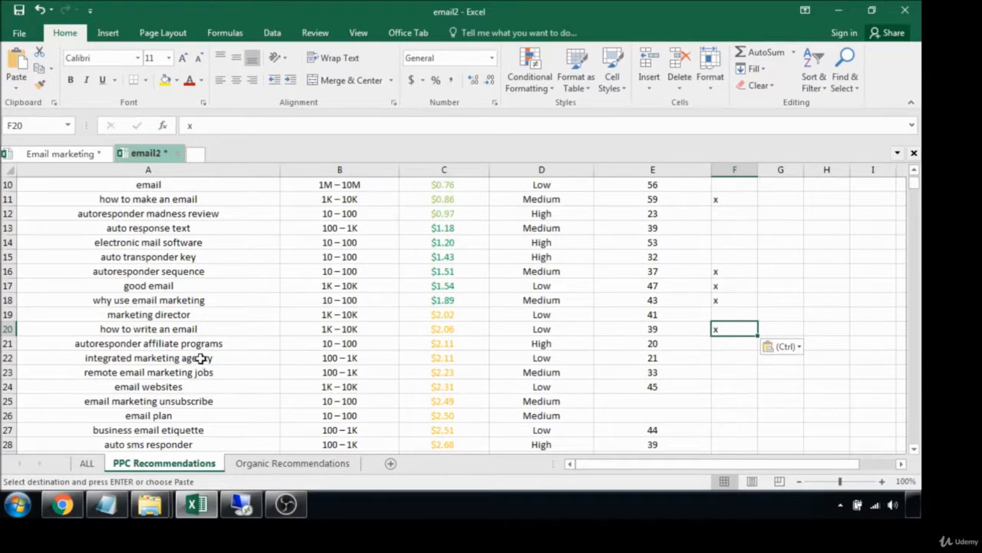
scroll(286, 359, "down", 2)
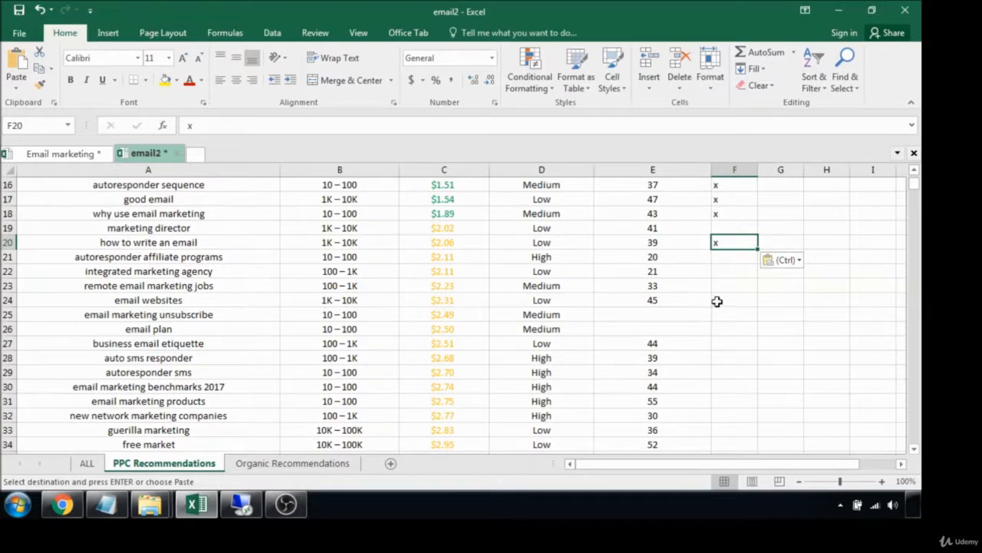
left_click(745, 297)
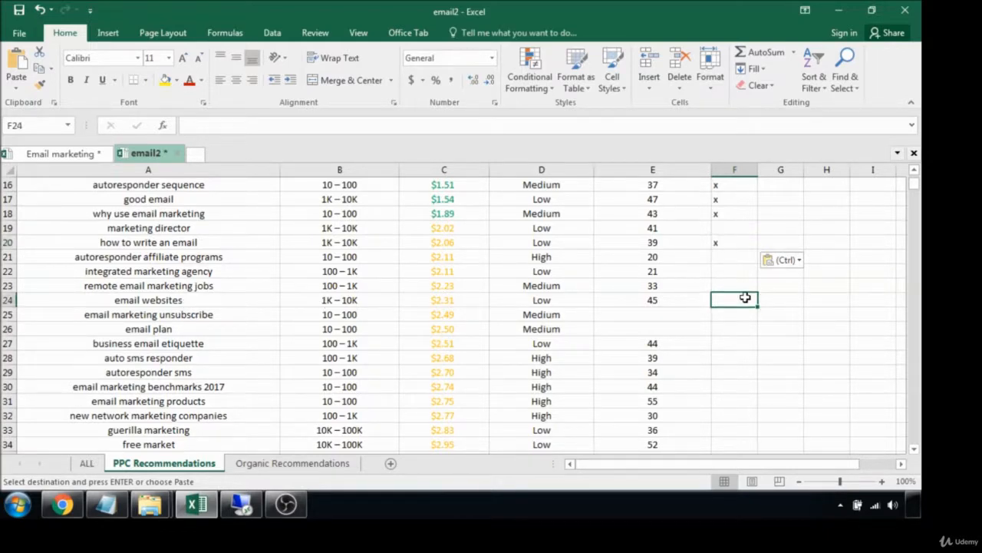
key("ctrl+v")
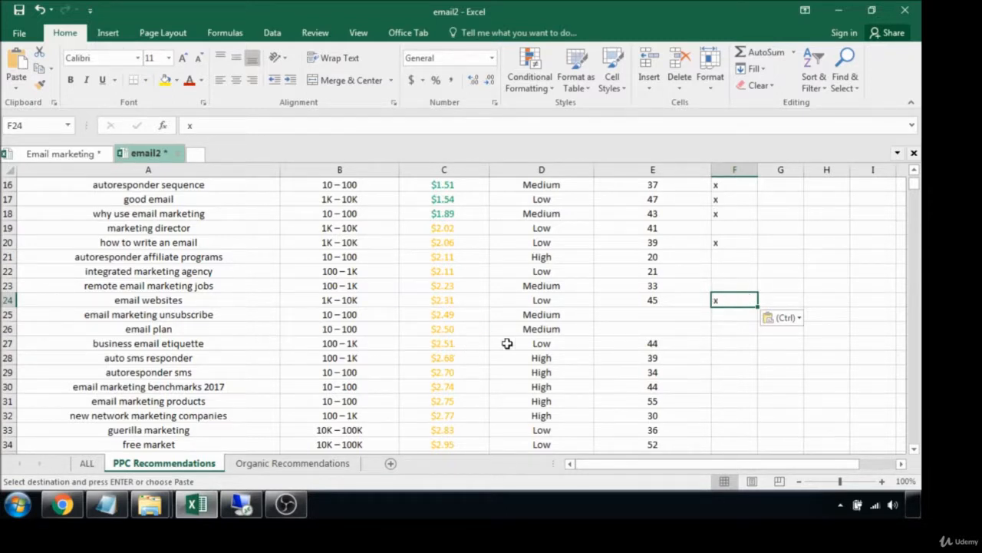
left_click(737, 340)
key("ctrl+v")
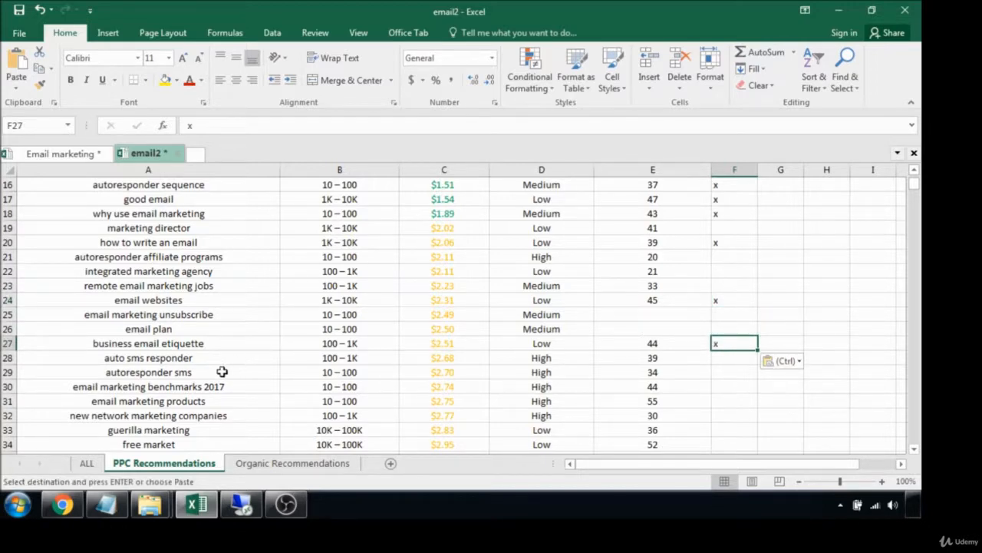
Check the keywords in rows 28 to 35 and paste the x mark into F35 for "email etiquette training".
left_click_drag(208, 358, 208, 373)
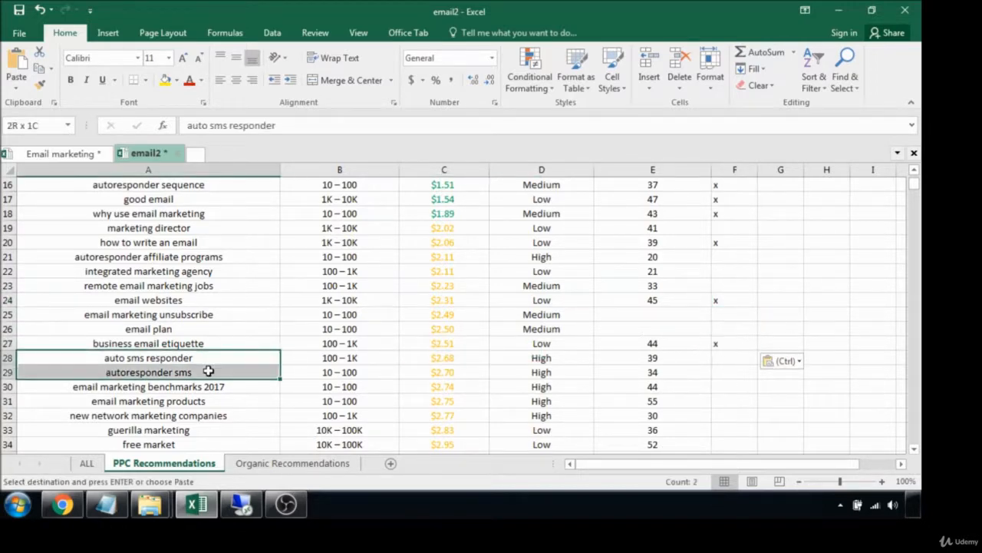
scroll(266, 370, "down", 1)
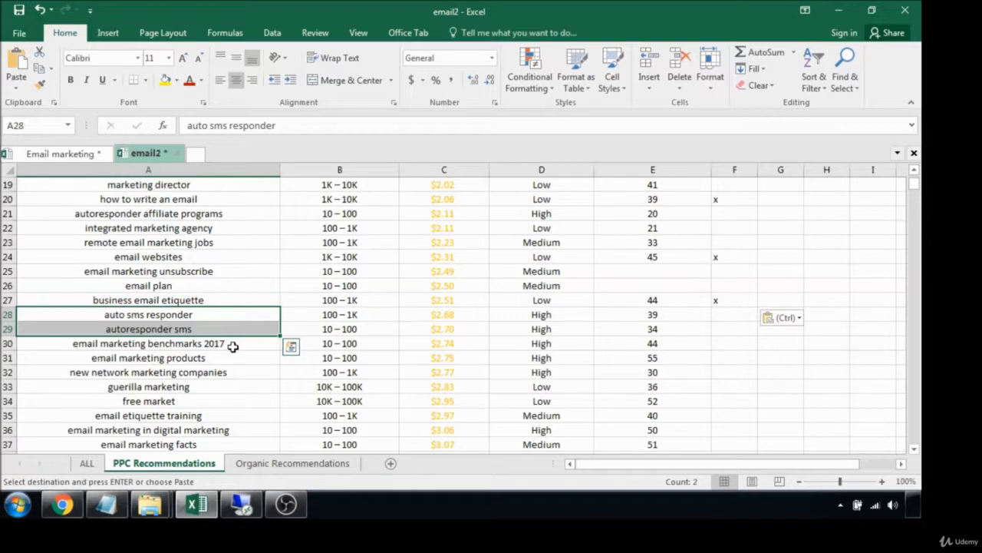
left_click(219, 372)
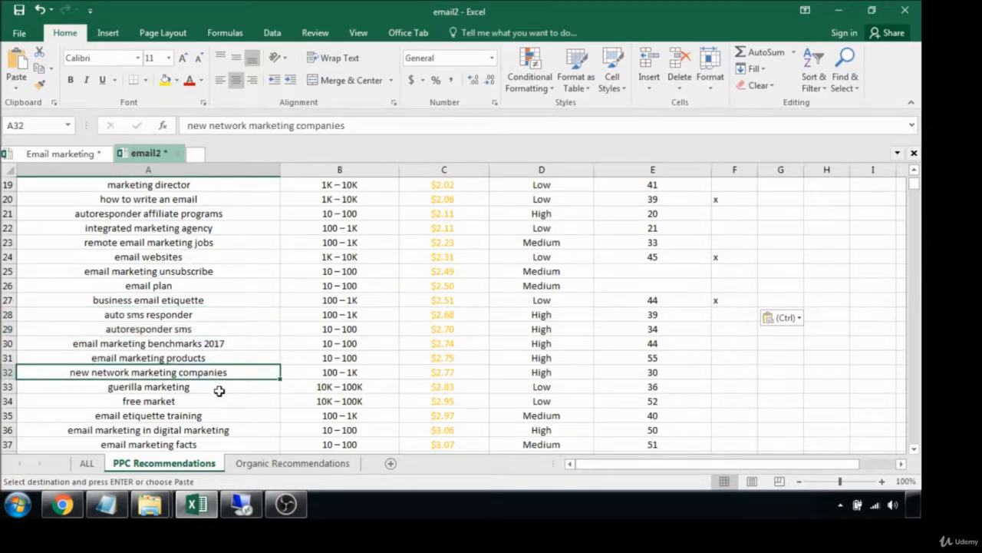
left_click(220, 387)
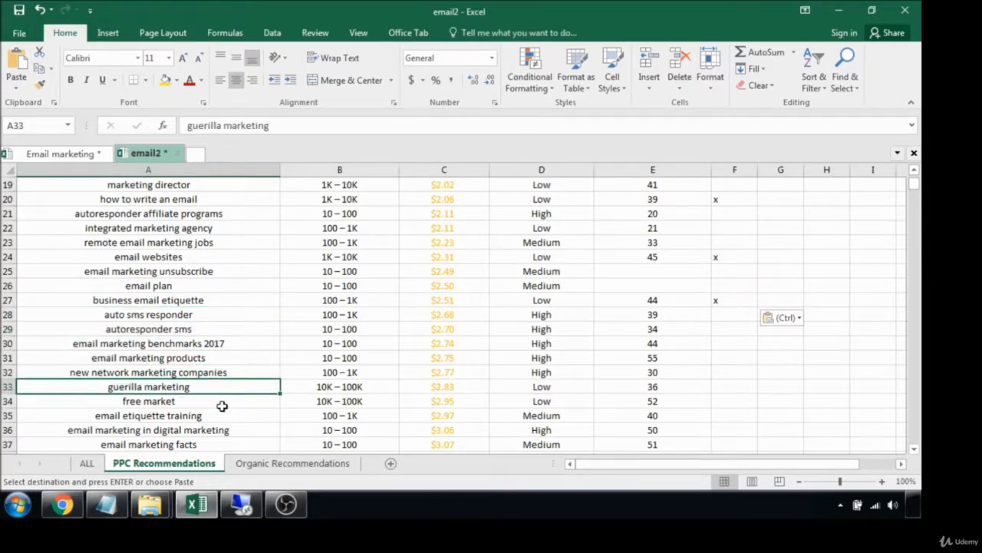
left_click(222, 406)
left_click(222, 415)
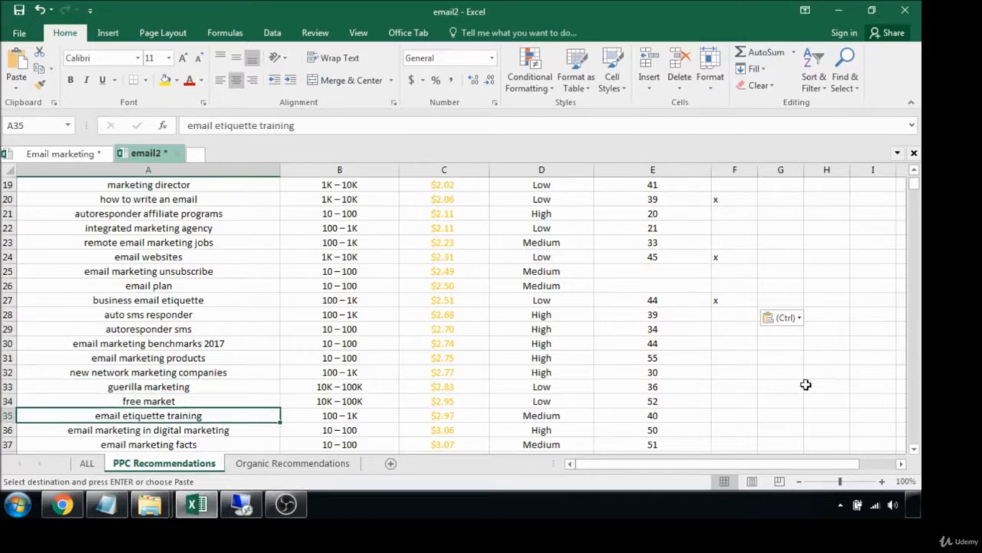
left_click(741, 412)
key("ctrl+v")
Paste the x mark into F38 for the "benchmark email marketing" keyword.
scroll(253, 356, "down", 2)
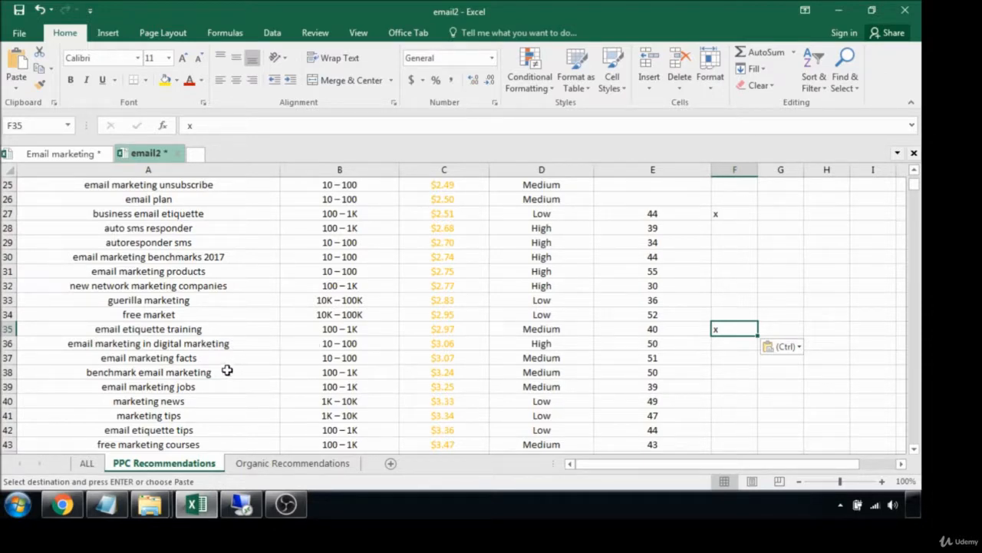
left_click(227, 370)
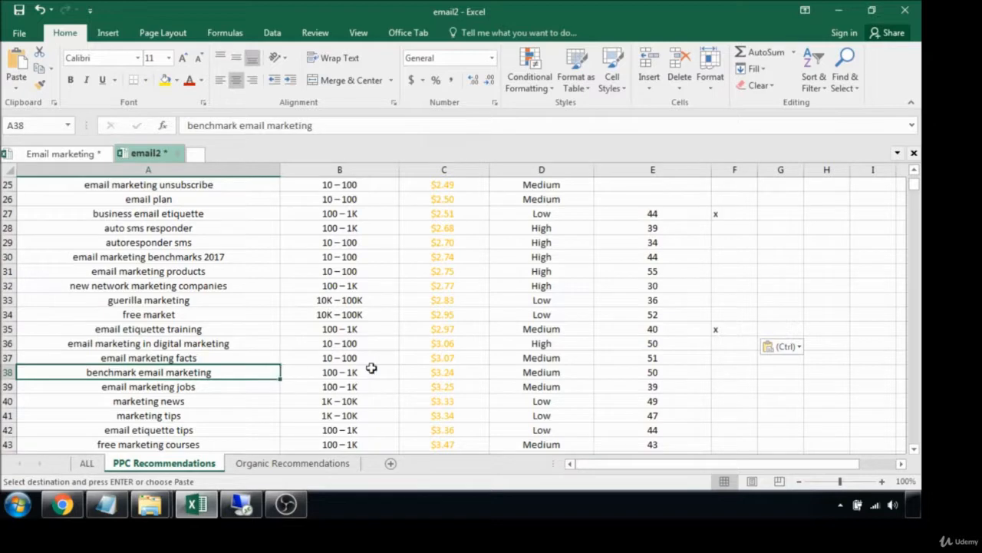
left_click(728, 374)
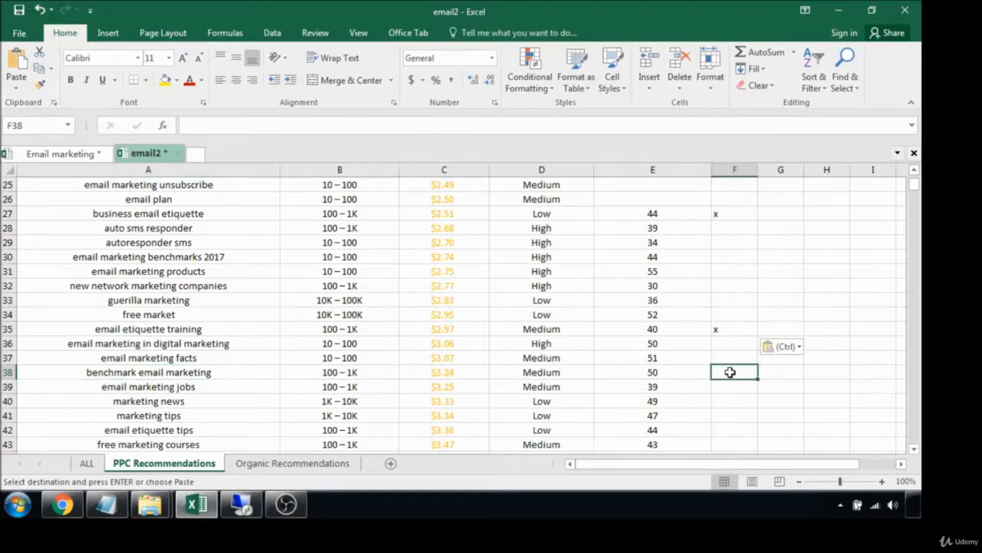
key("ctrl+v")
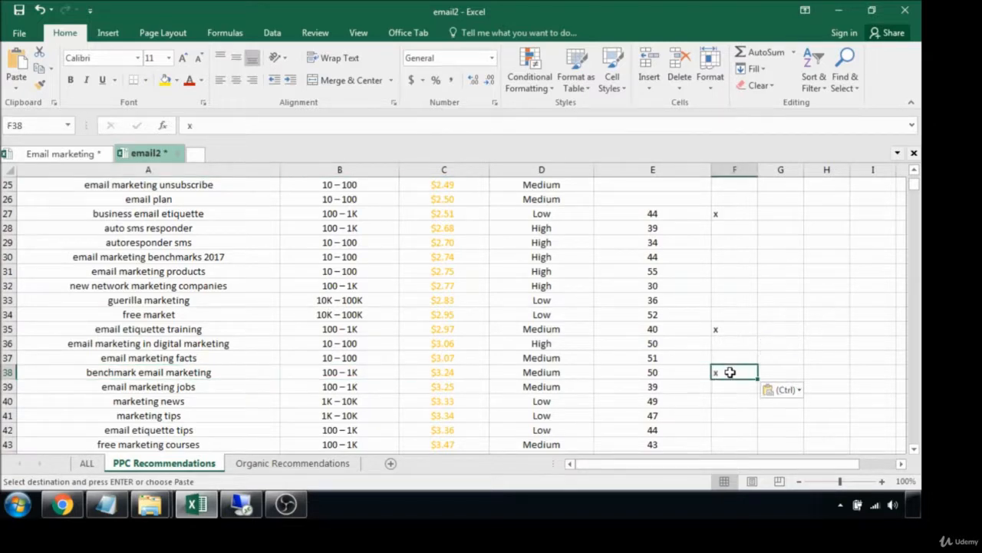
Paste the x mark into F42 for the "email etiquette tips" keyword.
left_click(196, 402)
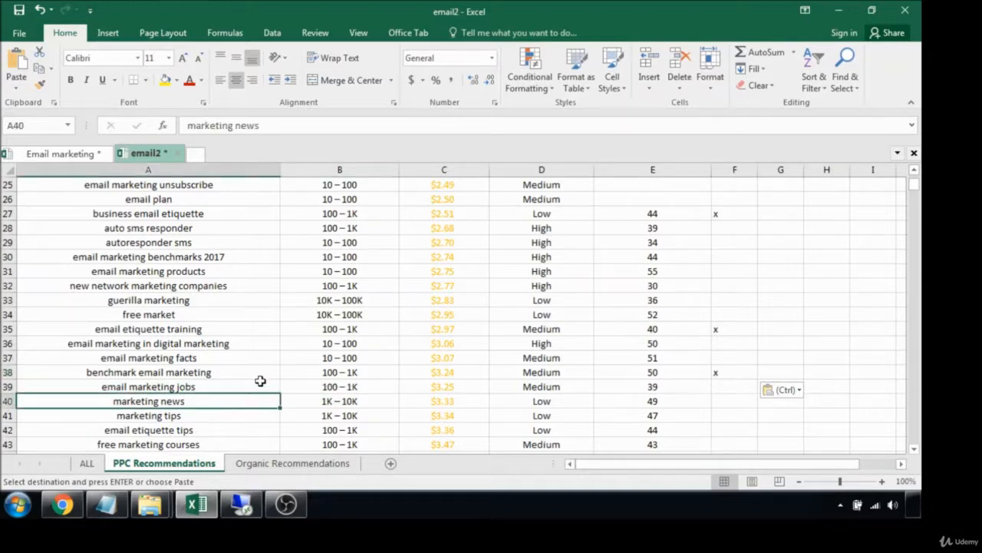
scroll(261, 379, "down", 2)
scroll(260, 379, "down", 1)
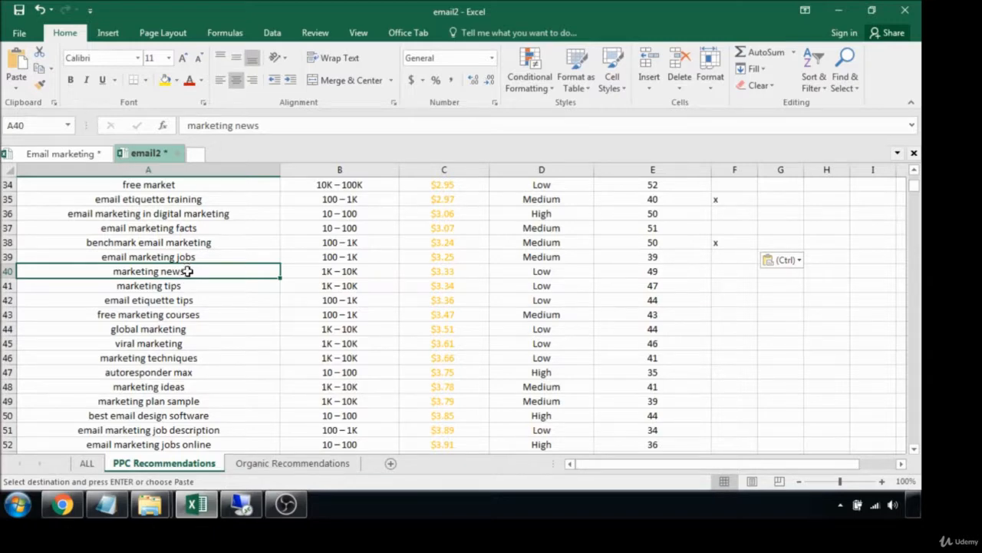
left_click(343, 270)
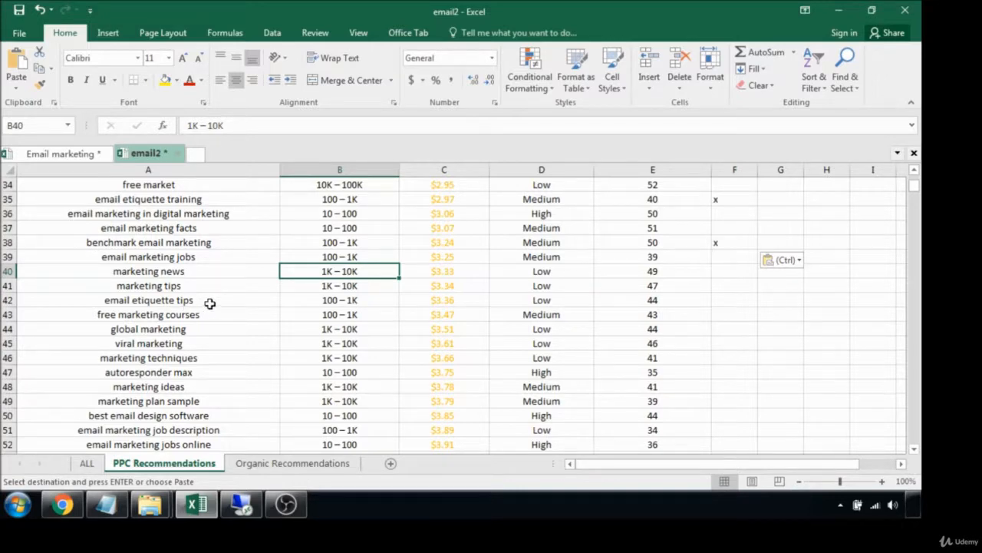
left_click(725, 298)
key("ctrl+v")
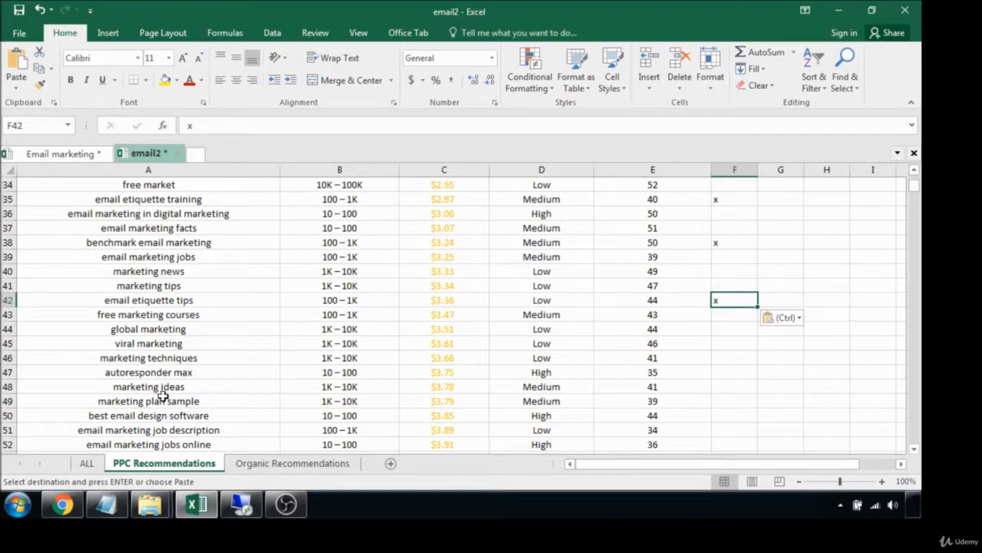
Check the keywords in rows 43 to 58 for relevance, including "email marketing job description" and the broad keyword "marketing".
left_click(219, 430)
scroll(277, 260, "down", 1)
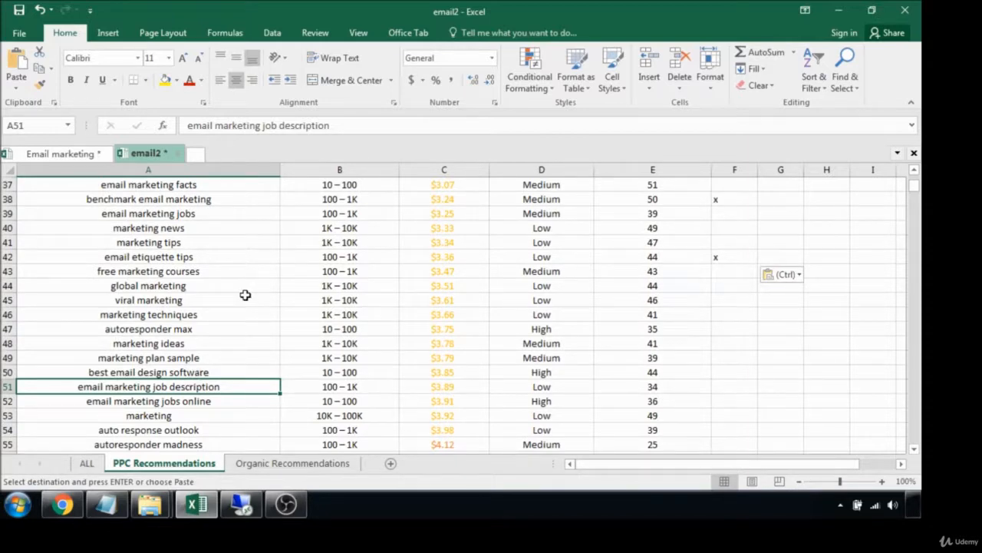
scroll(245, 295, "down", 1)
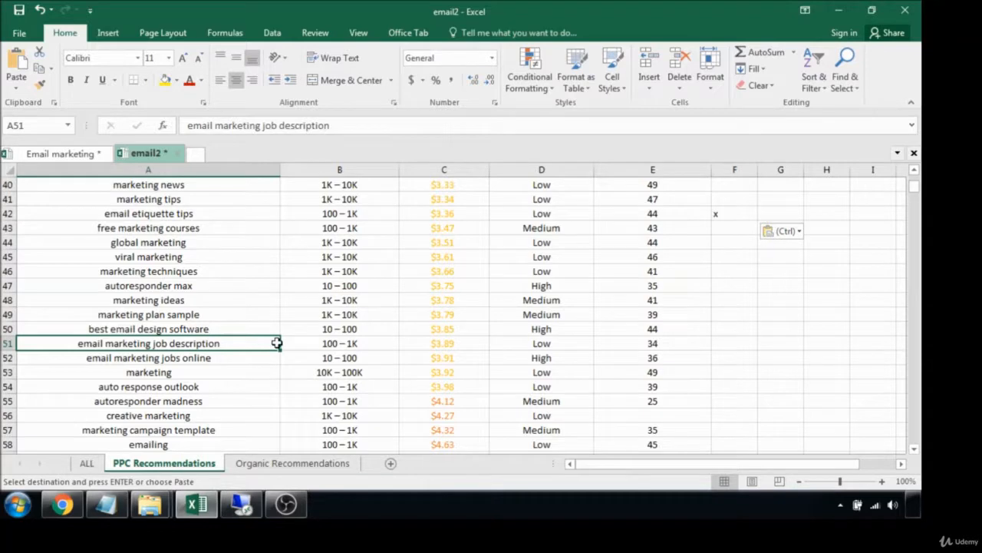
scroll(276, 343, "down", 1)
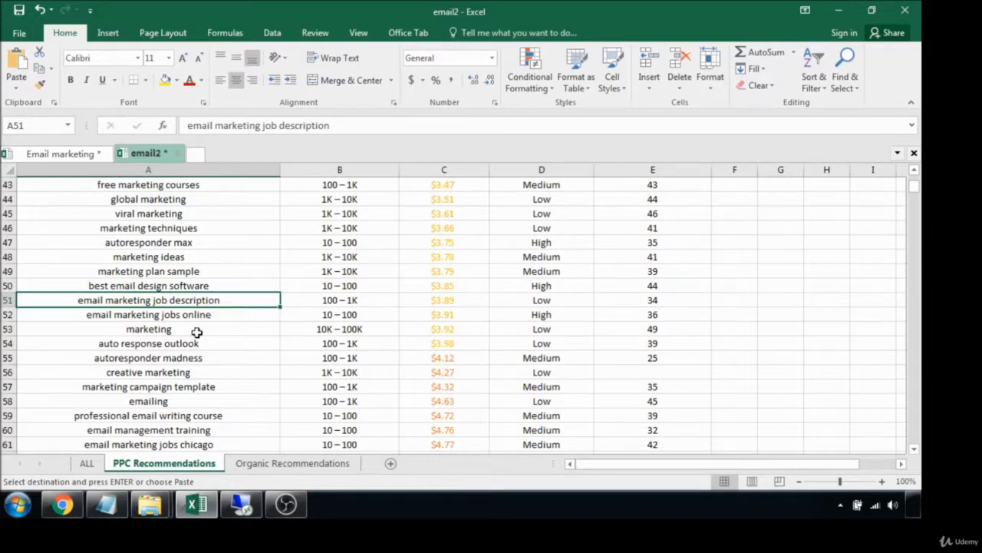
left_click(163, 330)
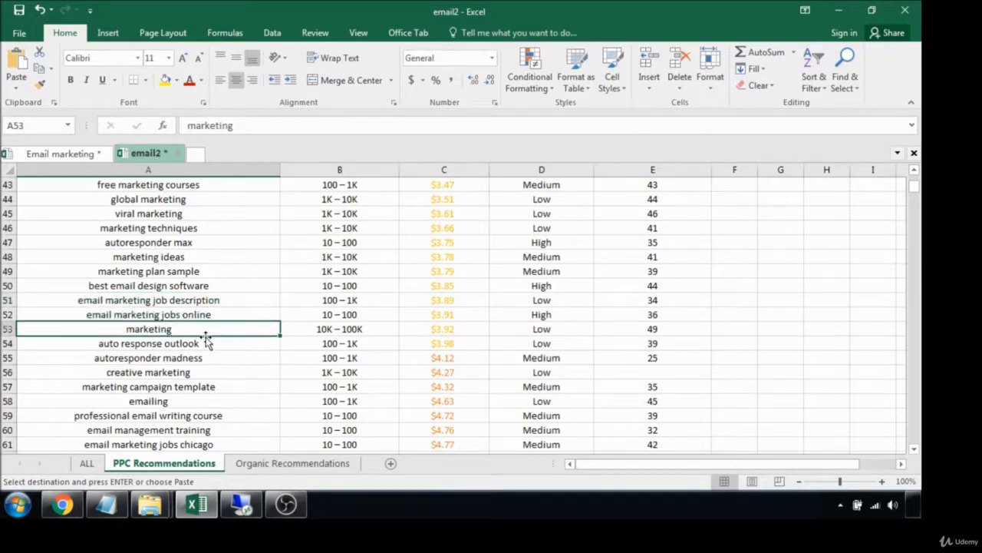
left_click(321, 328)
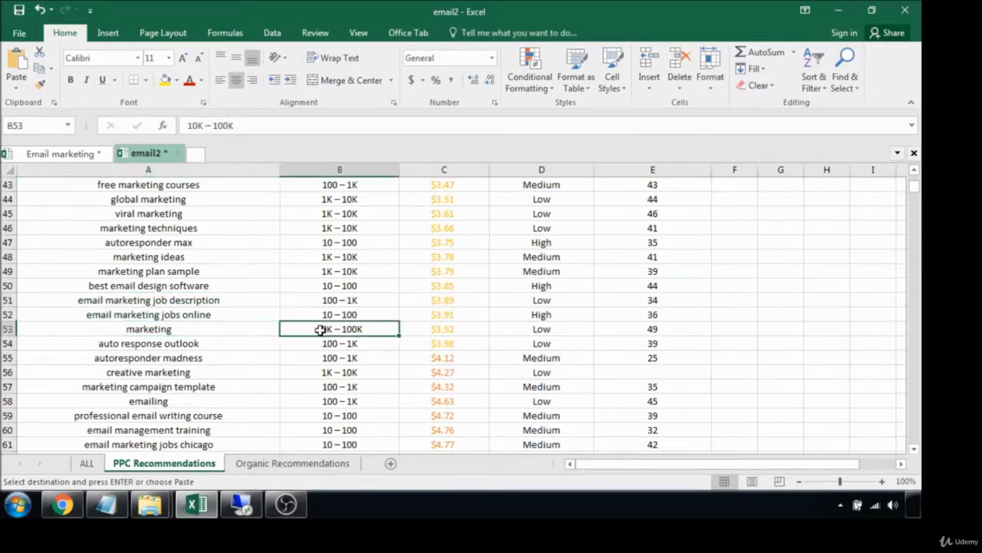
left_click(230, 328)
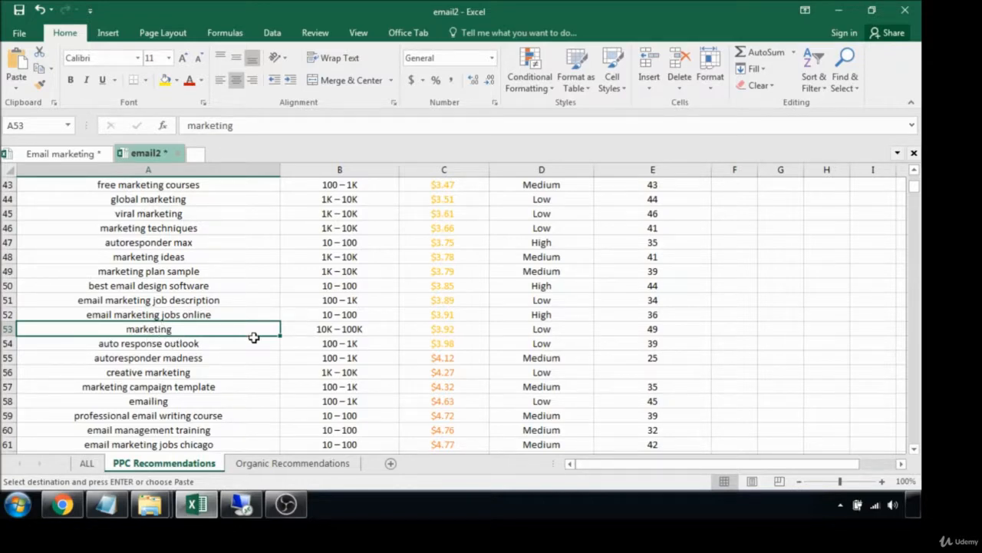
scroll(254, 331, "down", 2)
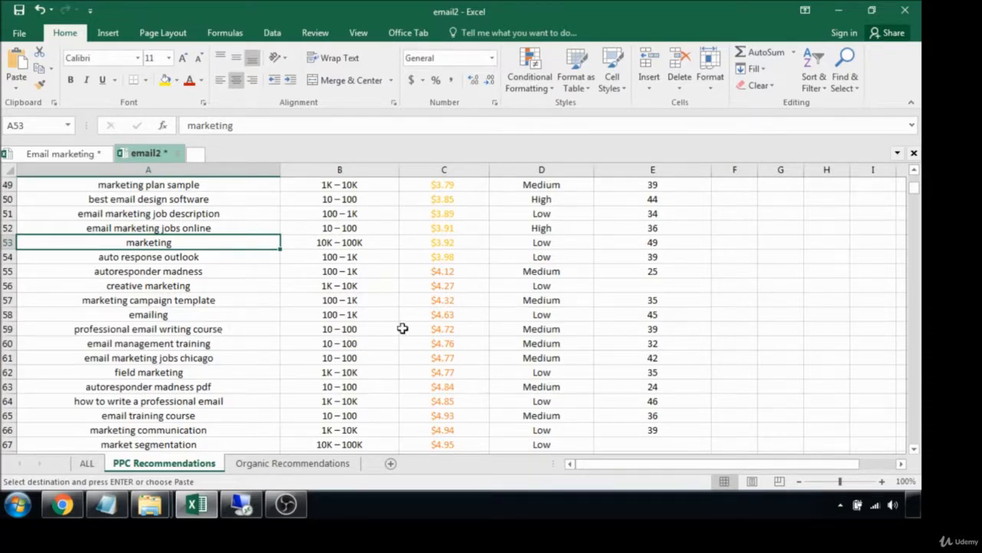
Paste the x mark into F59, F64 and F65 for "professional email writing course", "how to write a professional email" and "email training course".
left_click(726, 329)
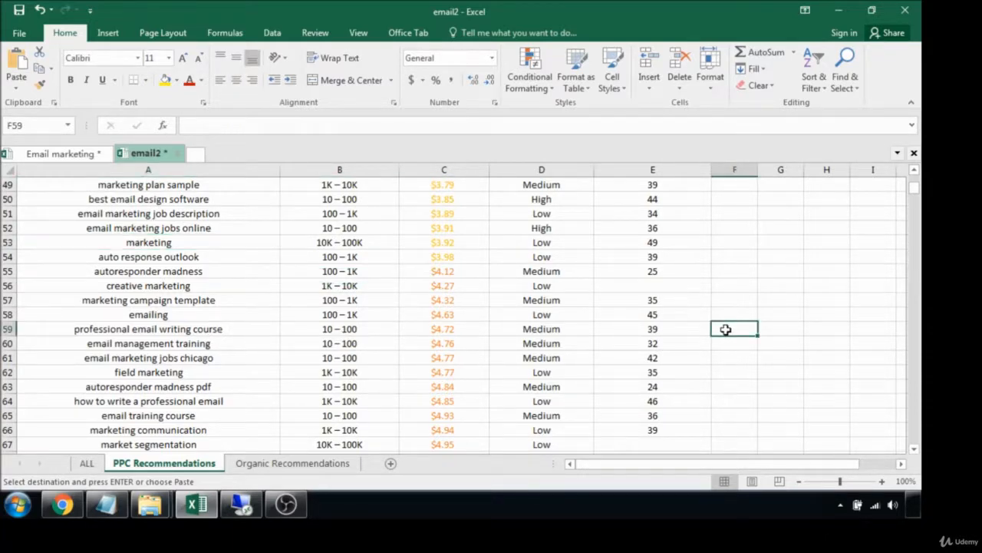
type("x")
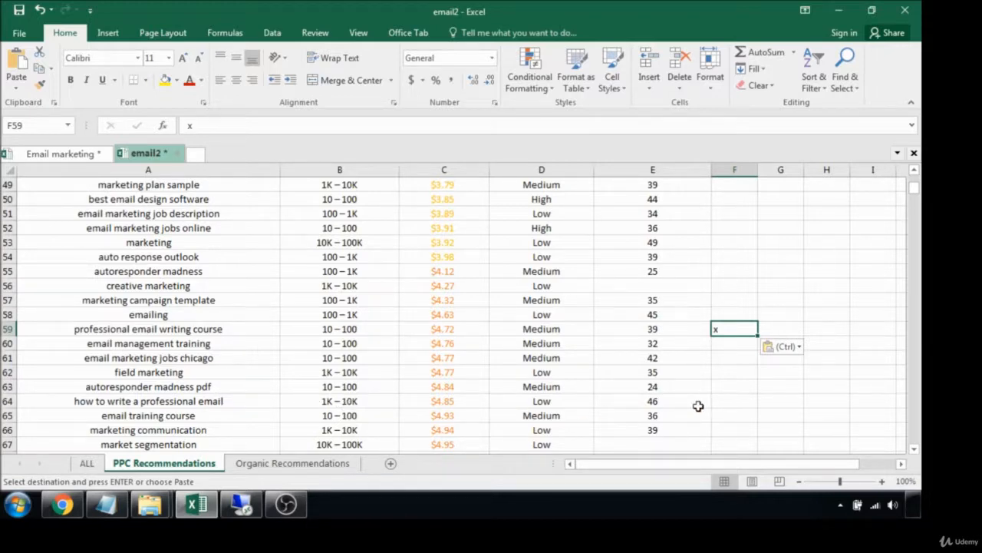
left_click(731, 397)
type("x")
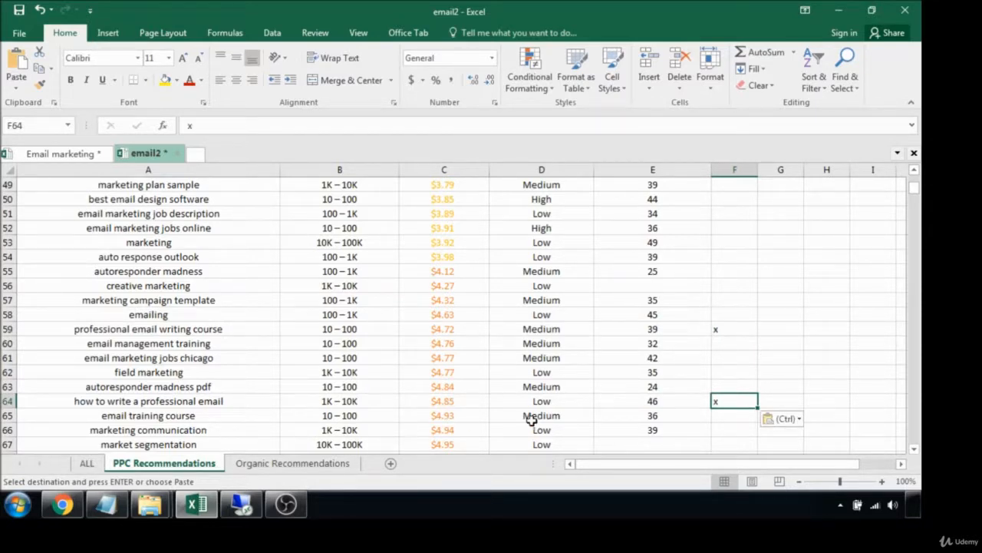
left_click(730, 414)
type("x")
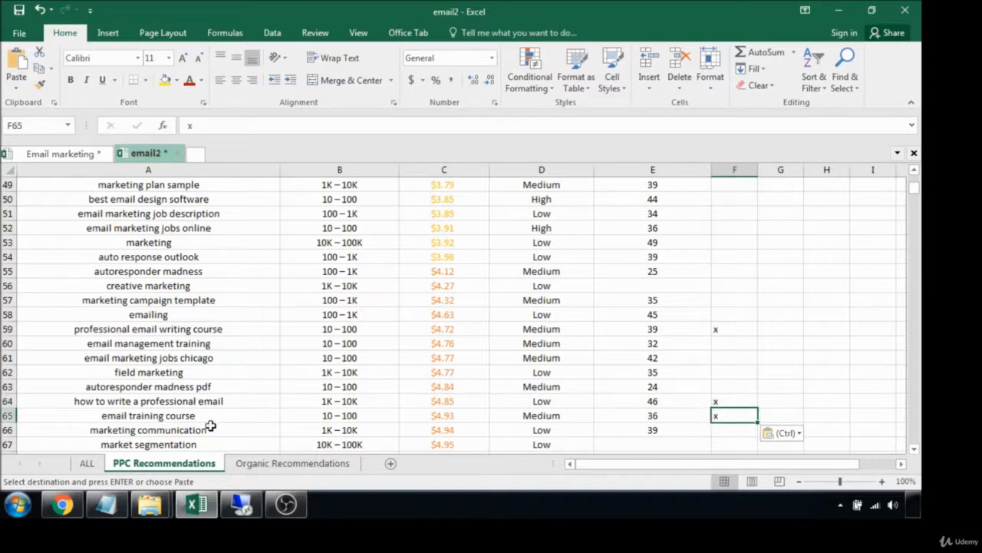
Sort the range A1:F66 by the values in column F from A to Z, treating the first row as headers.
scroll(261, 384, "down", 1)
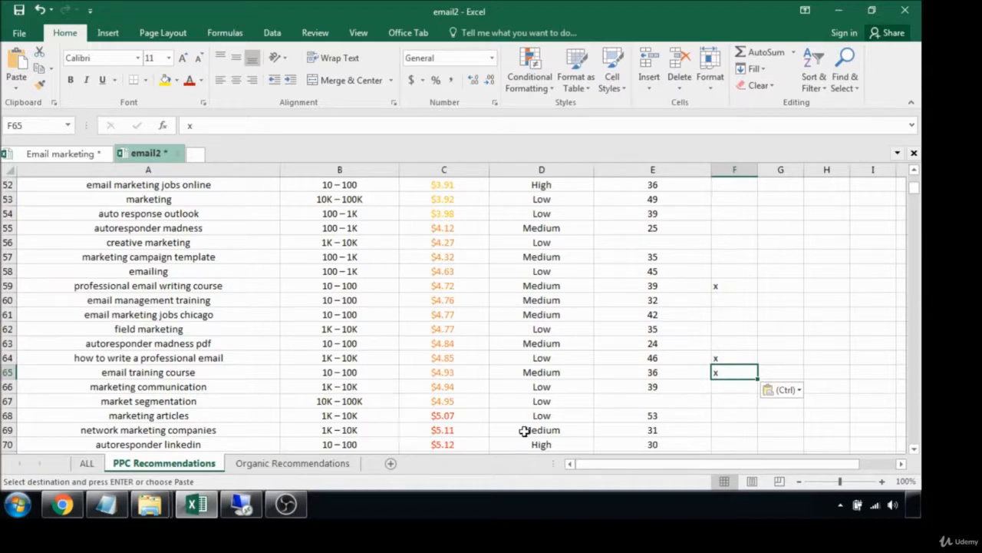
scroll(337, 412, "down", 1)
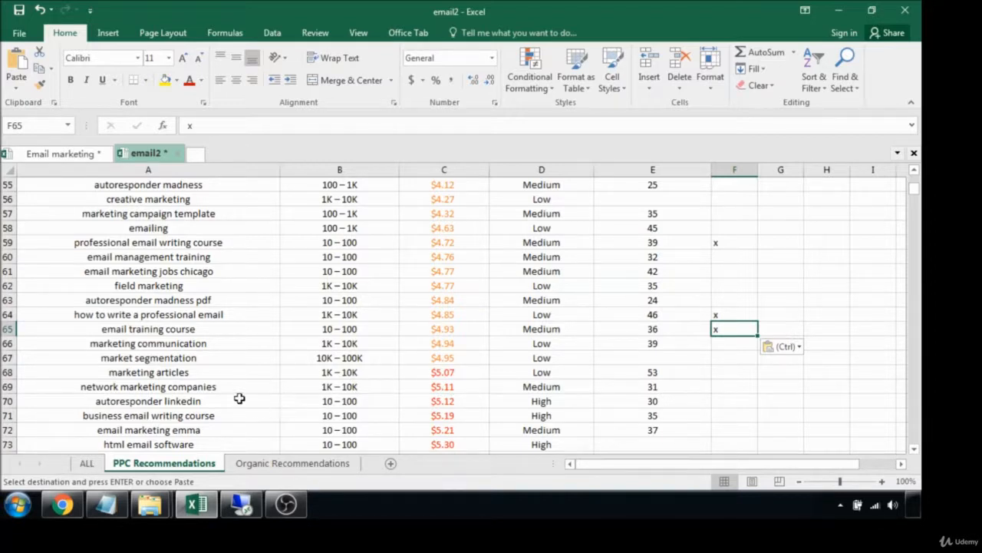
left_click(743, 343)
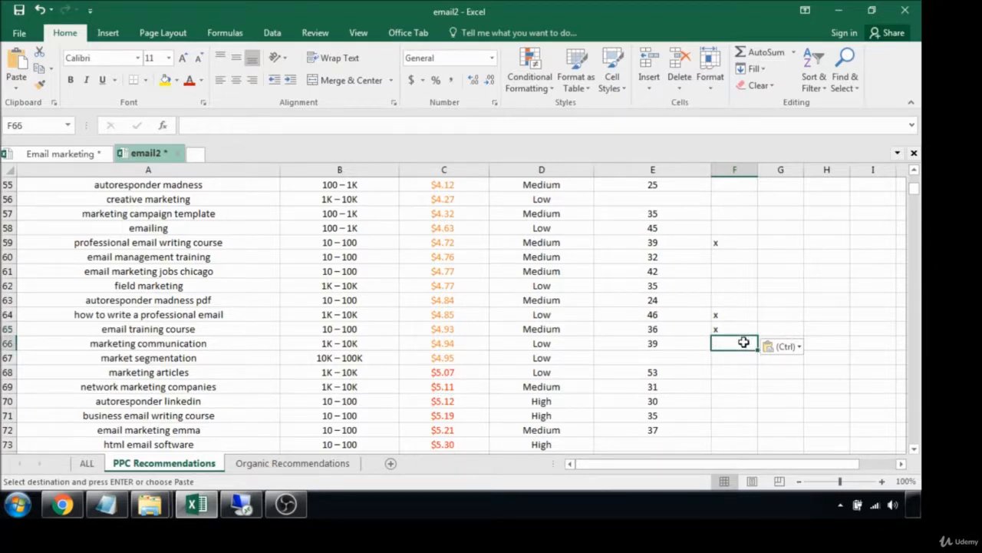
left_click_drag(741, 342, 119, 128)
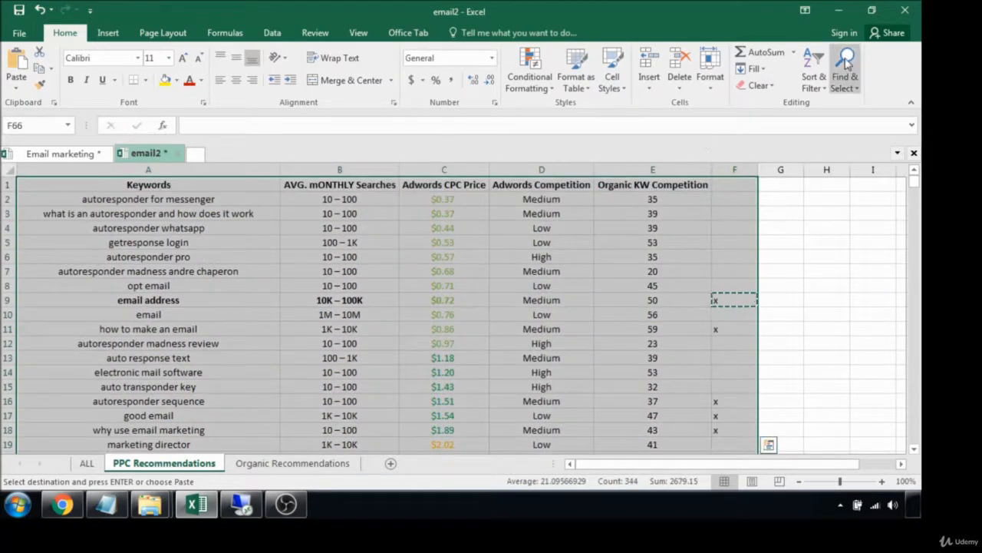
left_click(812, 84)
left_click(836, 76)
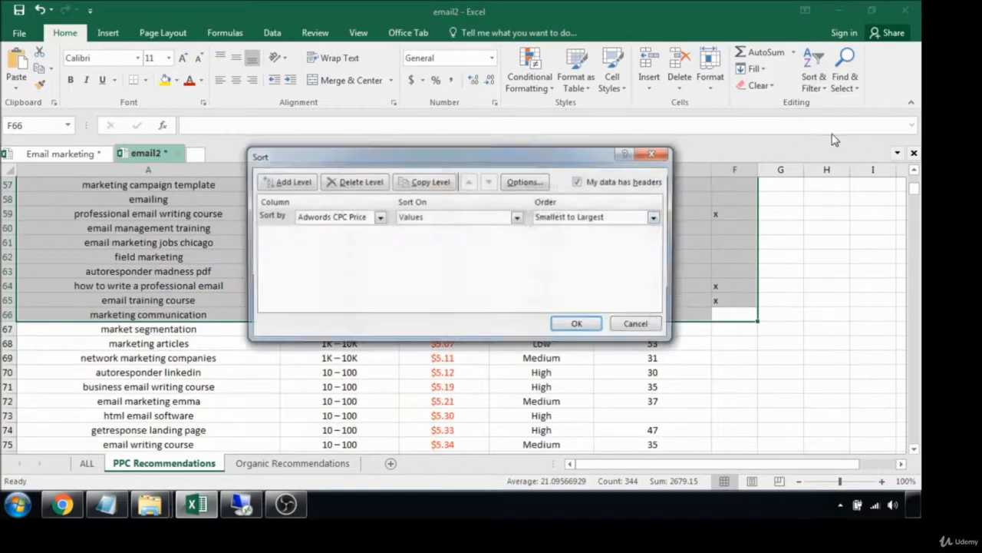
left_click(378, 217)
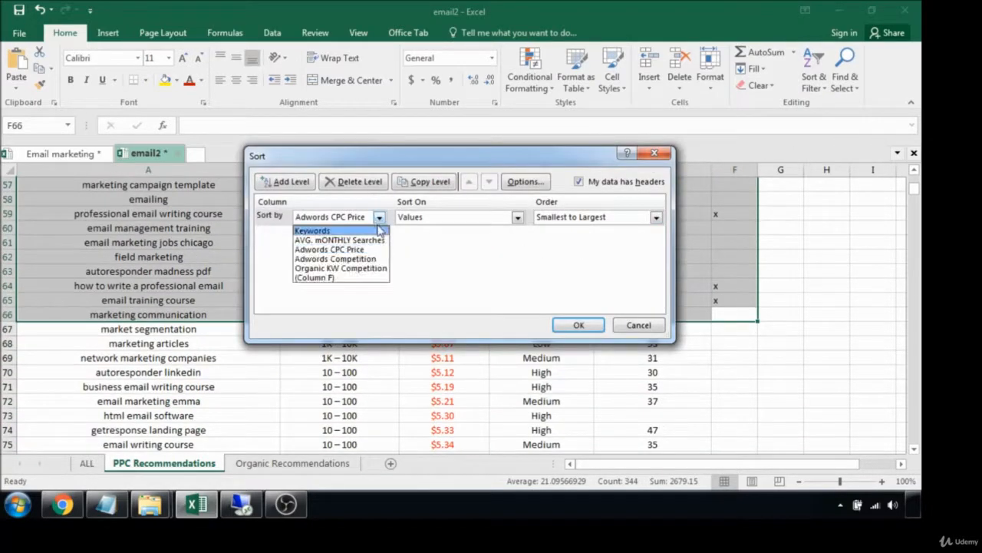
left_click(359, 280)
left_click(585, 325)
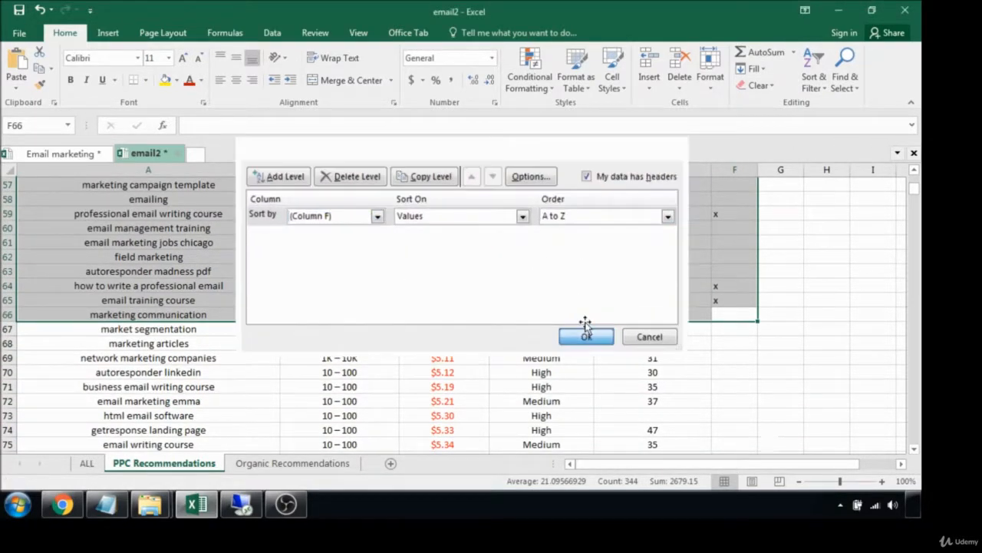
scroll(912, 273, "up", 18)
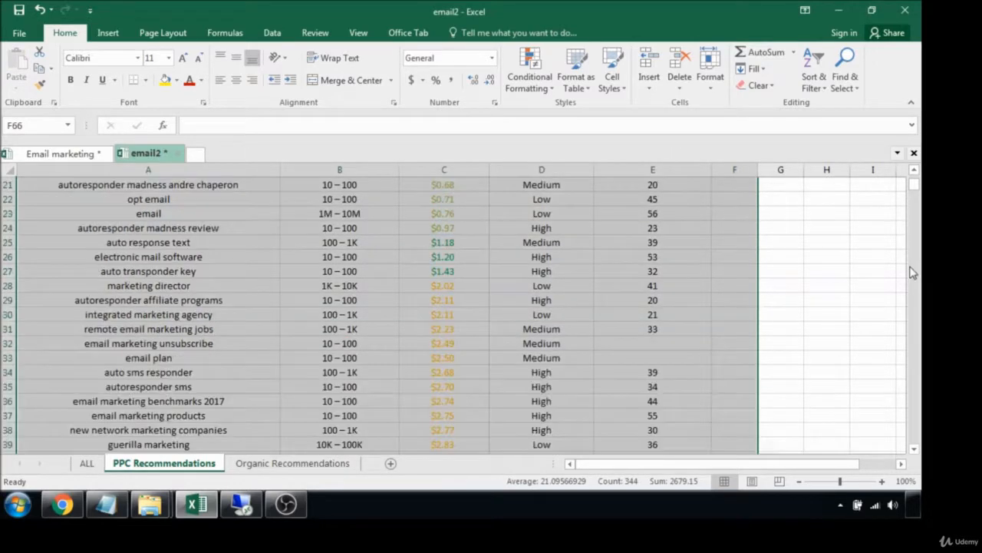
scroll(912, 273, "up", 1)
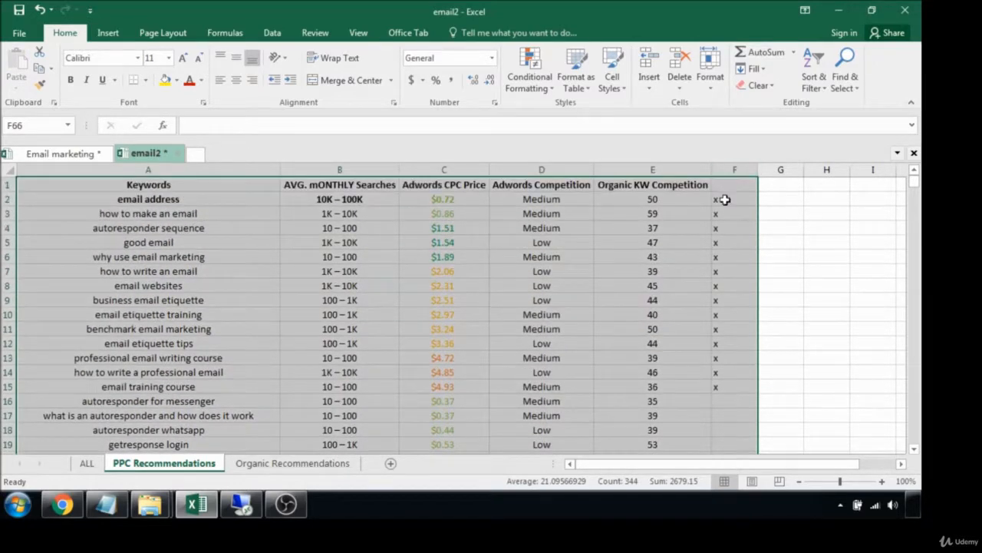
Insert two blank rows above "autoresponder for messenger" to separate the x-marked keywords from the rest.
left_click_drag(724, 199, 733, 388)
left_click(9, 400)
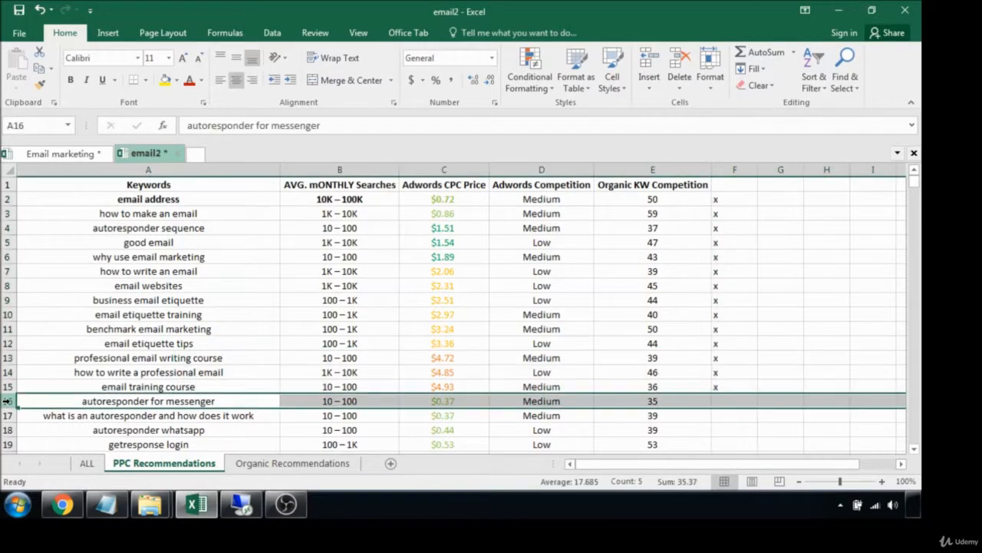
right_click(9, 401)
left_click(44, 285)
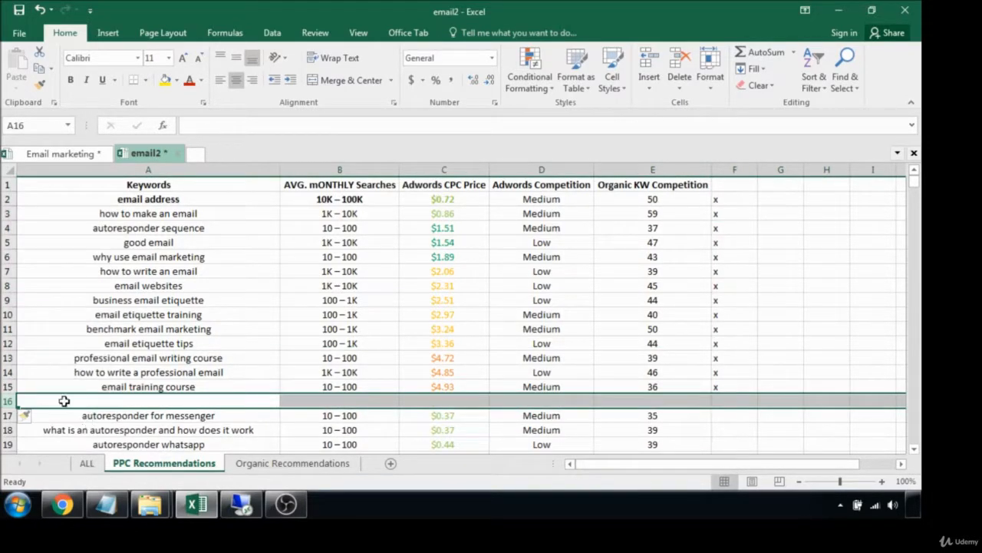
key("F4")
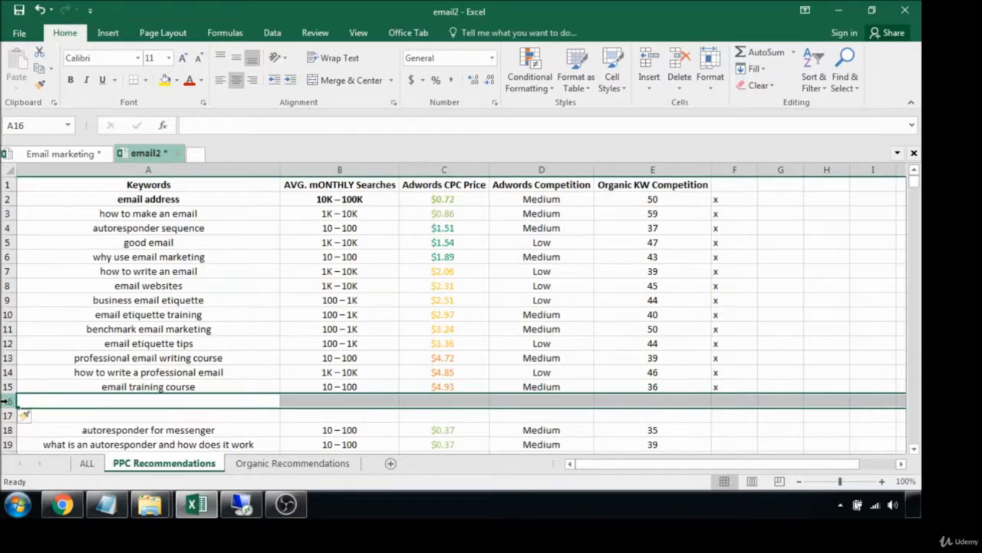
Enter the heading "Other PPC KW Ideas" in A17 above the unmarked keywords.
left_click(179, 415)
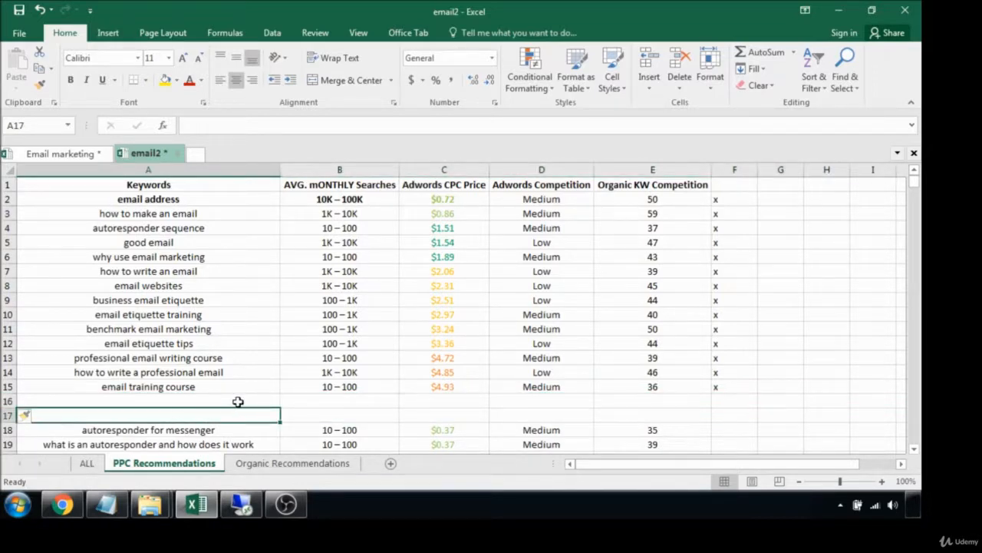
left_click_drag(431, 389, 432, 198)
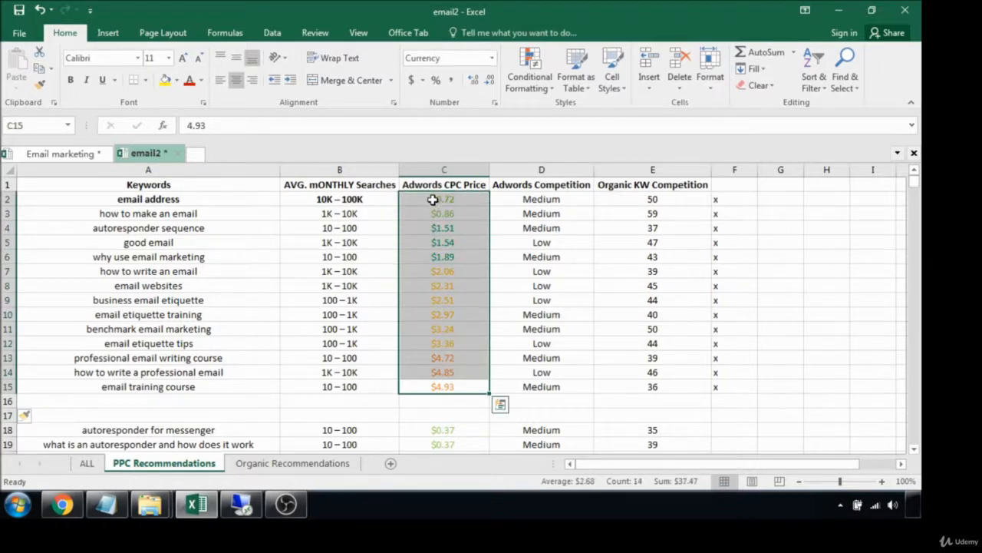
left_click(156, 411)
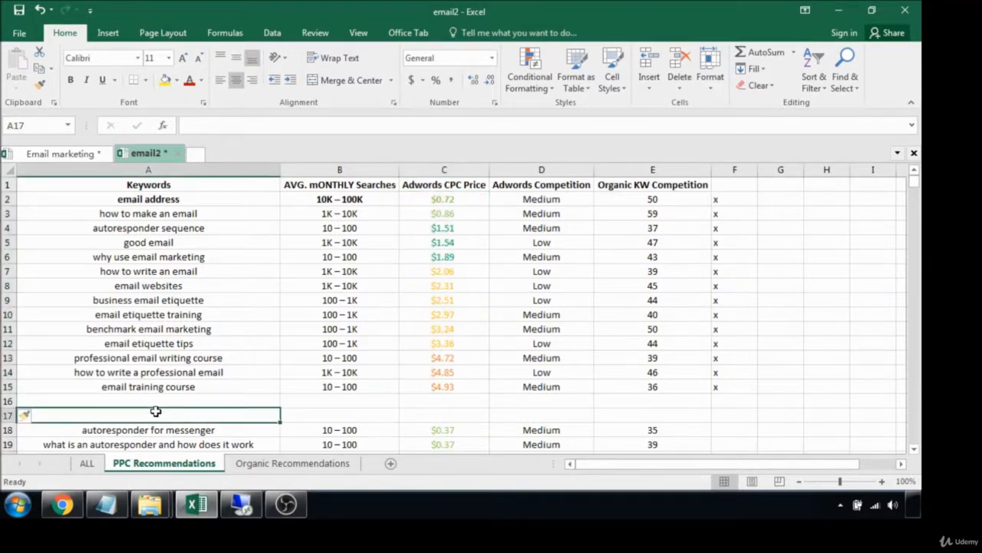
type("Other")
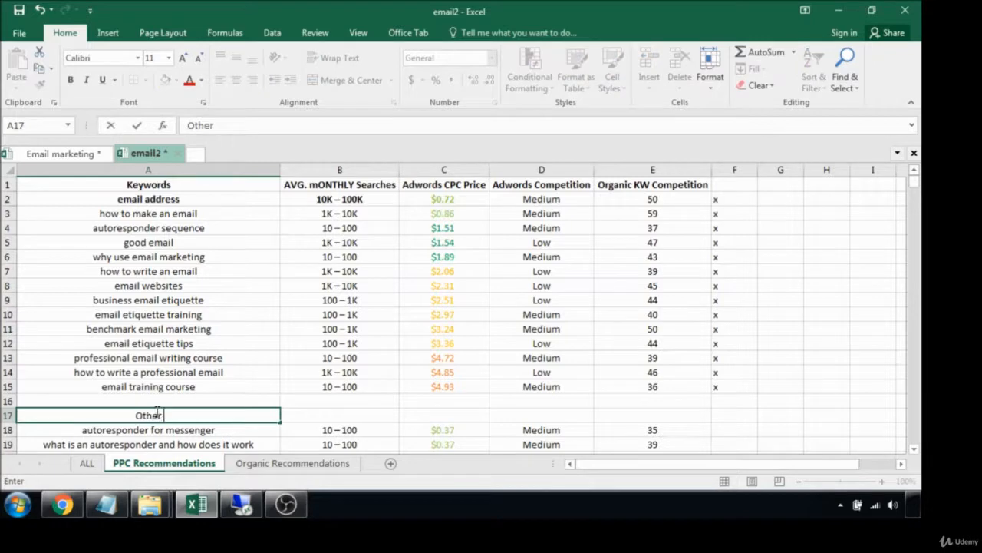
type(" KW")
key("BackSpace")
key("BackSpace")
type("PPC KW")
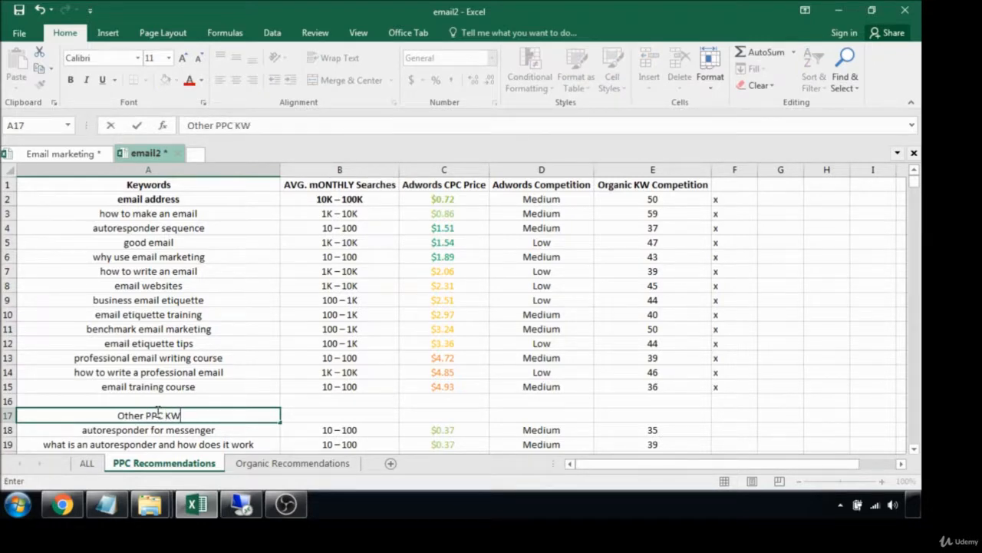
type(" Ideas")
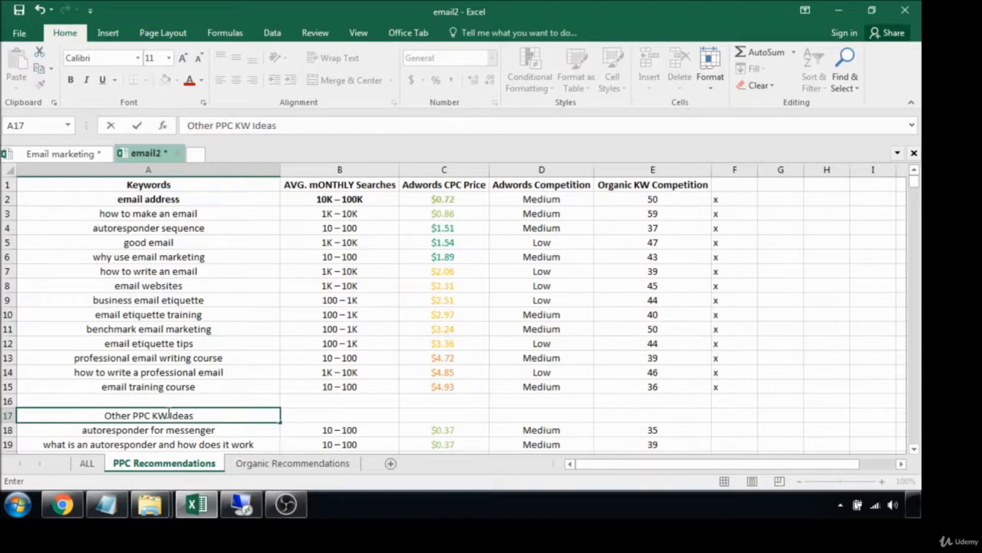
left_click(130, 398)
Make the "Other PPC KW Ideas" heading in A17 bold.
left_click(145, 414)
key("ctrl+b")
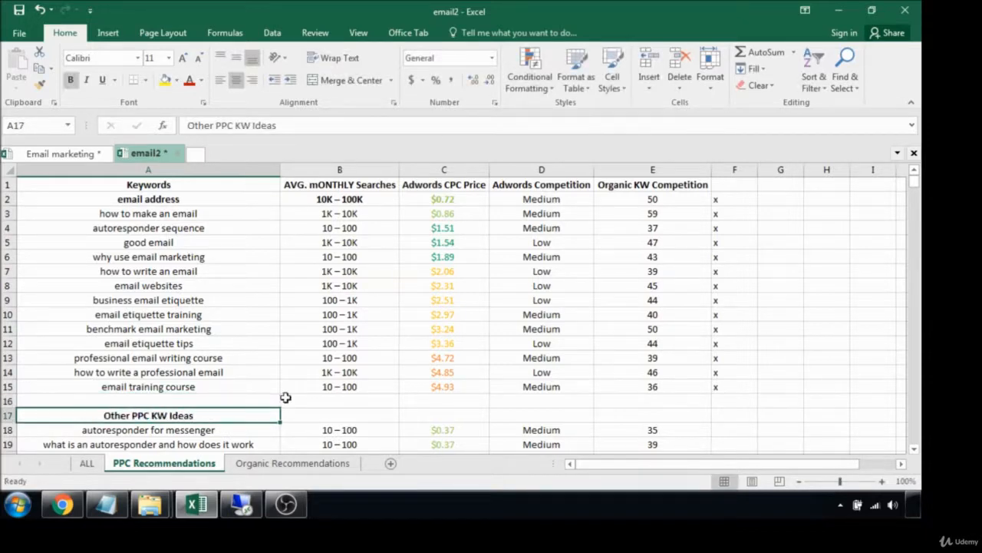
scroll(291, 397, "down", 9)
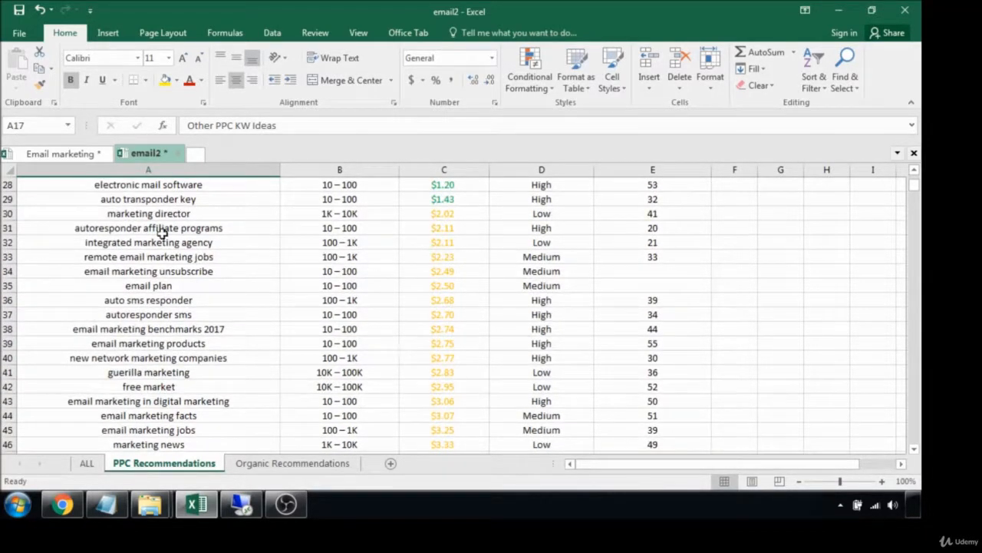
Review the other PPC keyword ideas down to the high-CPC section, and compare their AdWords CPC prices with those in C2:C15.
scroll(450, 324, "down", 2)
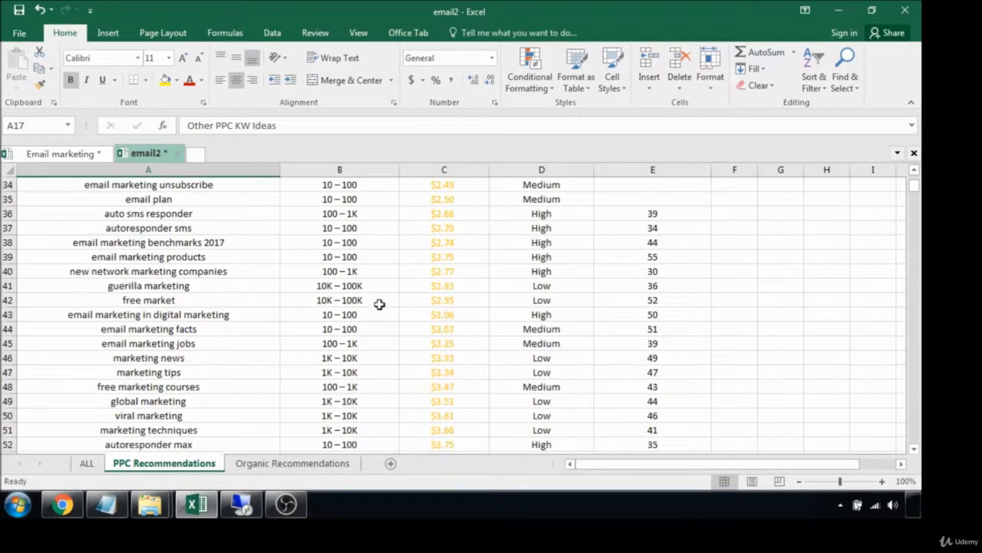
scroll(429, 277, "down", 9)
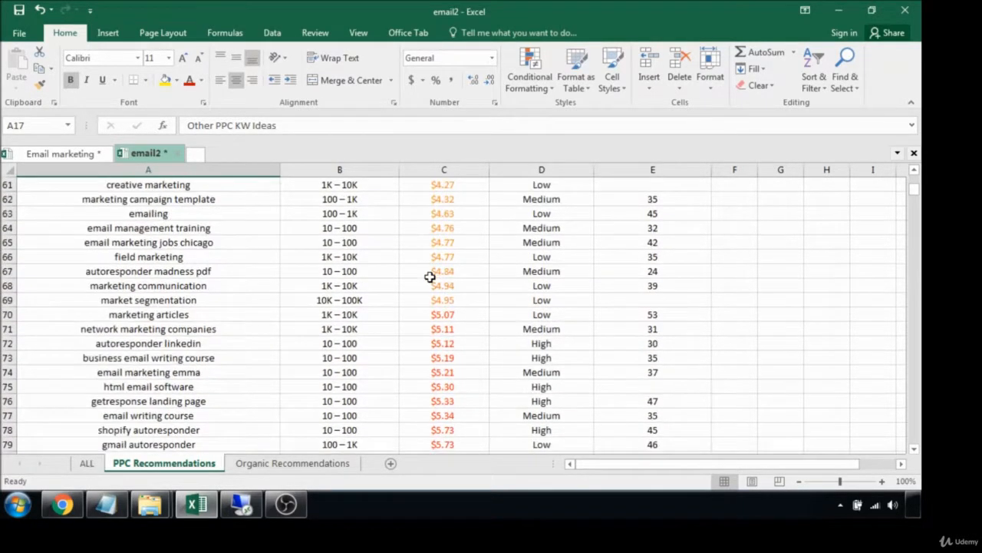
scroll(429, 276, "down", 1)
scroll(173, 301, "down", 2)
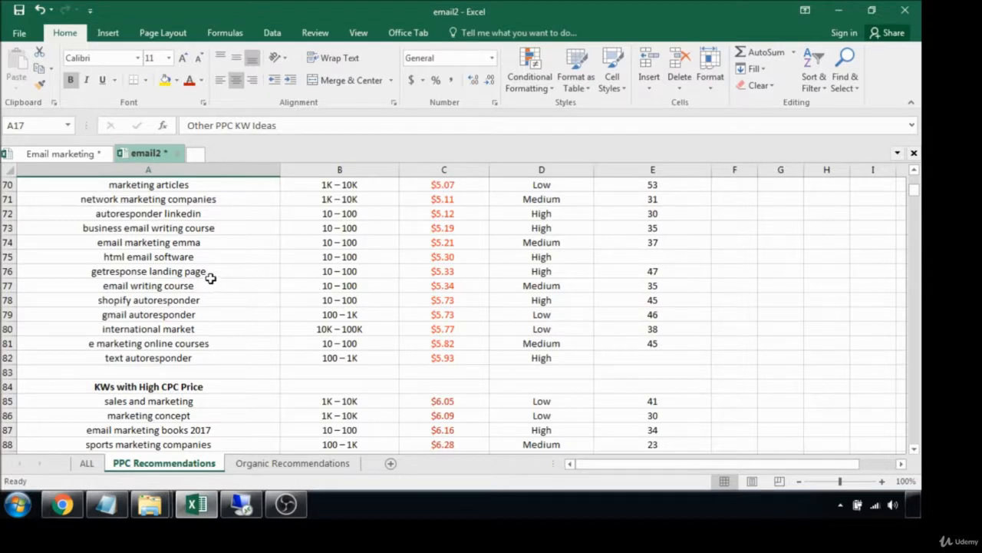
left_click(208, 242)
left_click(210, 284)
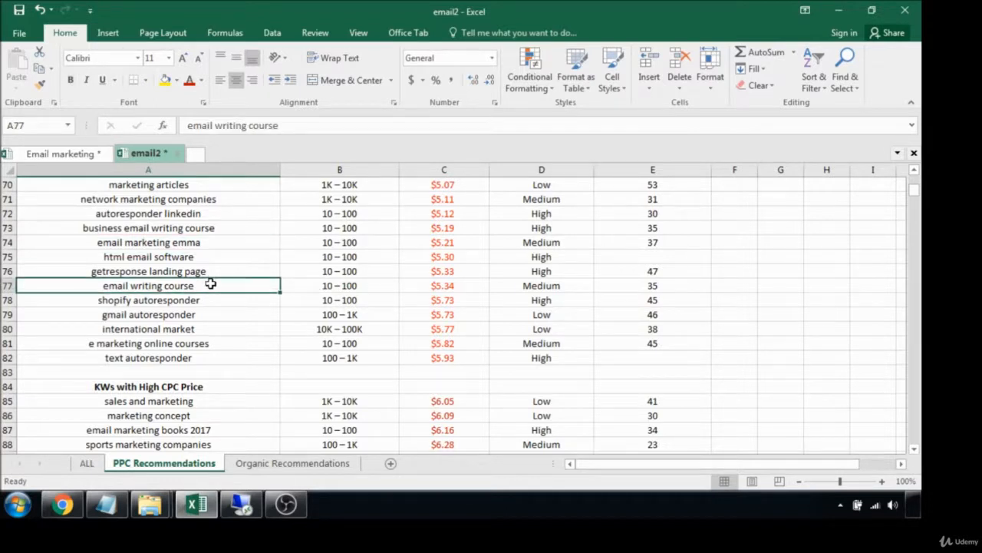
left_click(460, 284)
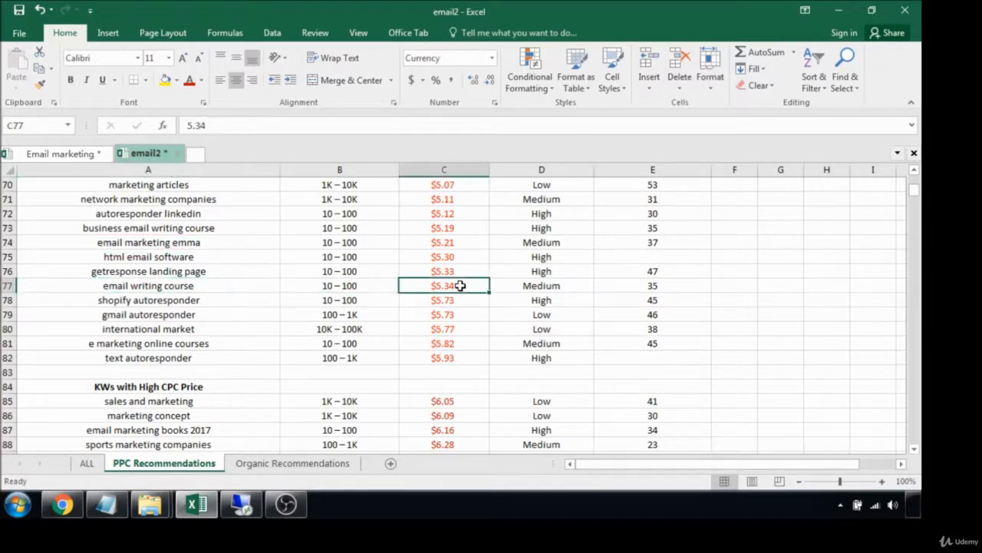
left_click(179, 243)
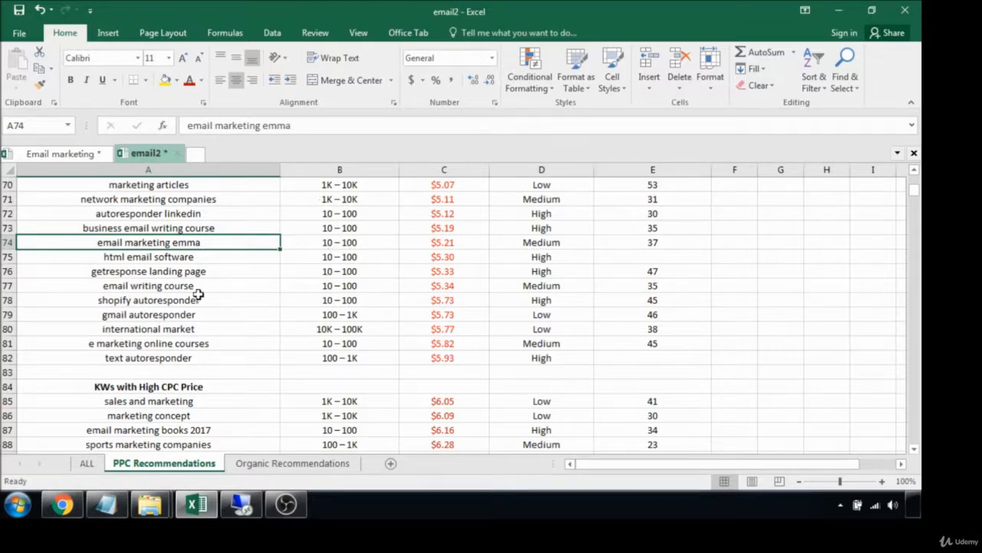
left_click(146, 342)
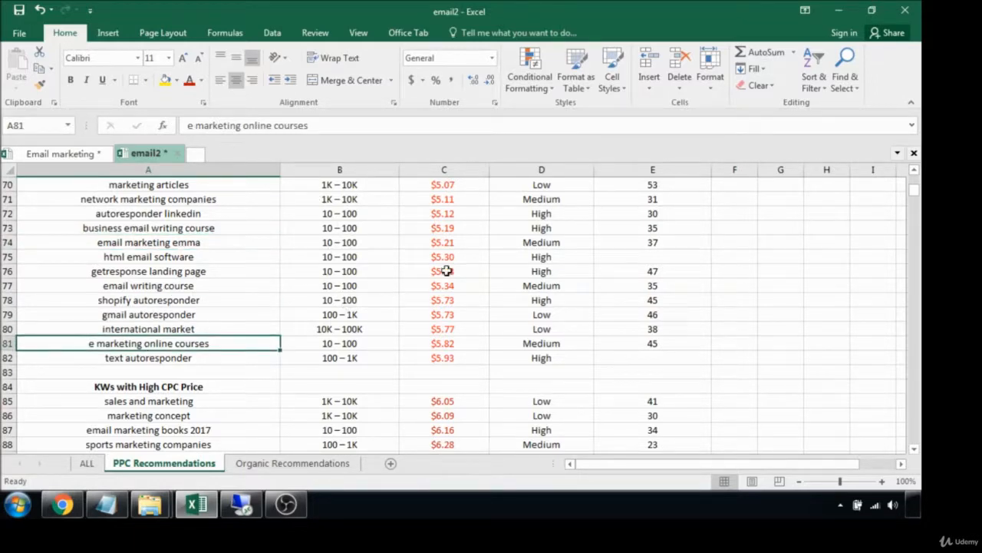
left_click_drag(914, 195, 914, 177)
left_click_drag(457, 382, 445, 195)
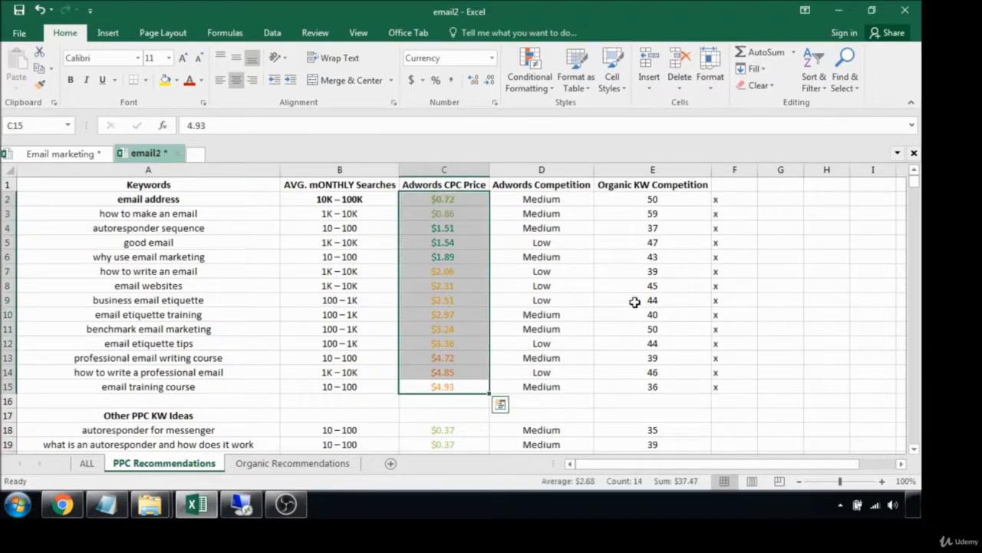
Clear the x marks from F2:F15 beside the recommended keywords.
left_click_drag(741, 197, 740, 379)
key("Delete")
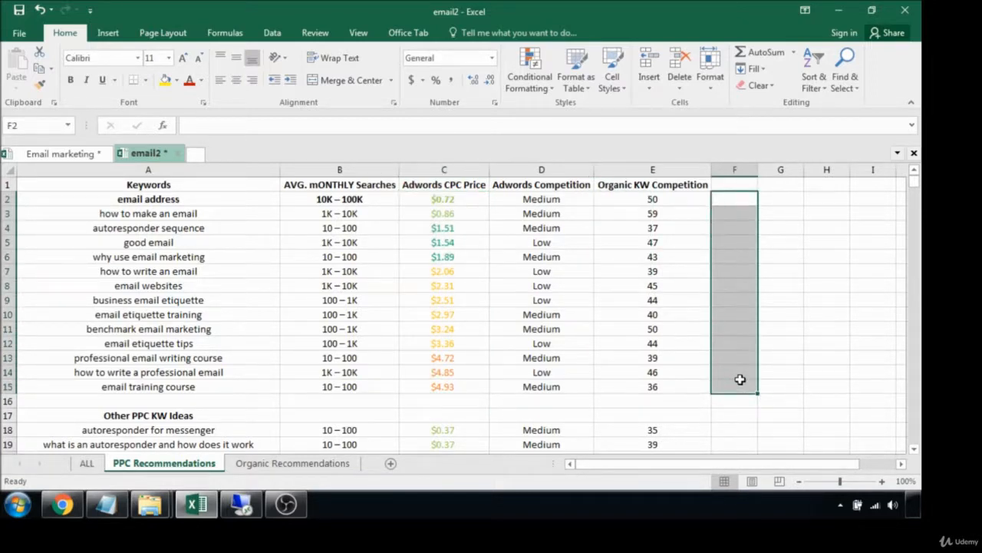
Change the column heading in A1 to "Recommended Keywords for Adwords".
left_click(129, 183)
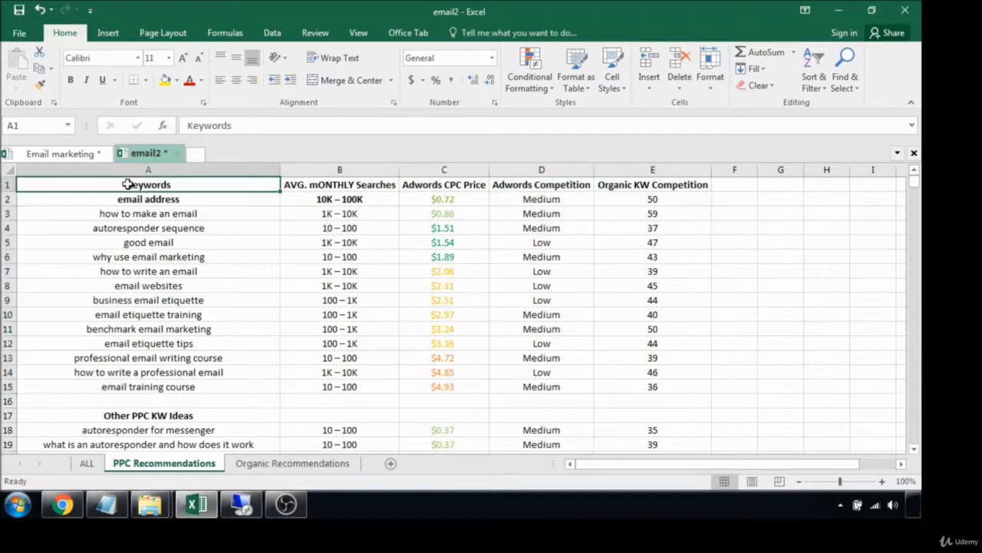
double_click(129, 182)
type("Rec")
type("ommended ")
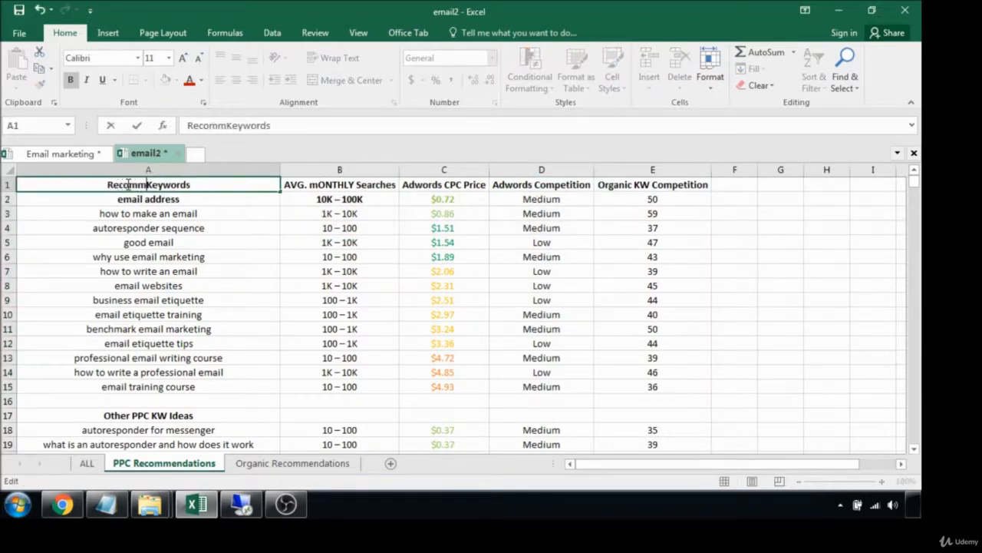
type("PPC")
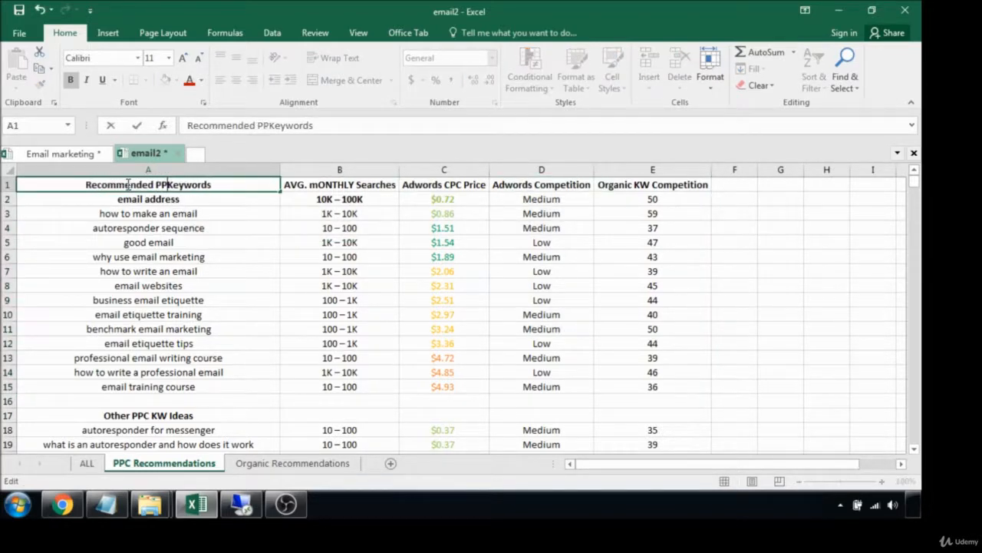
key("BackSpace")
key("BackSpace")
key("BackSpace")
key("BackSpace")
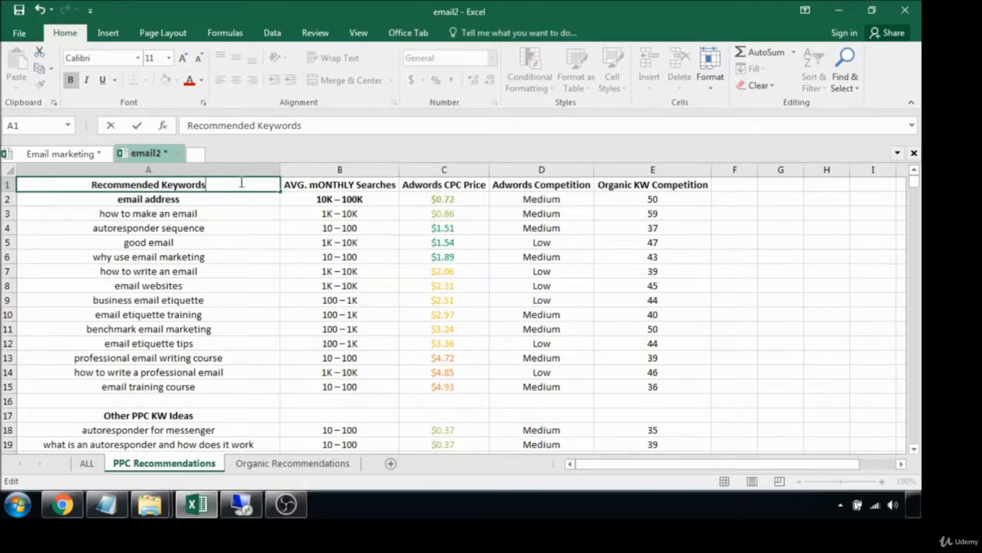
type("for Adword")
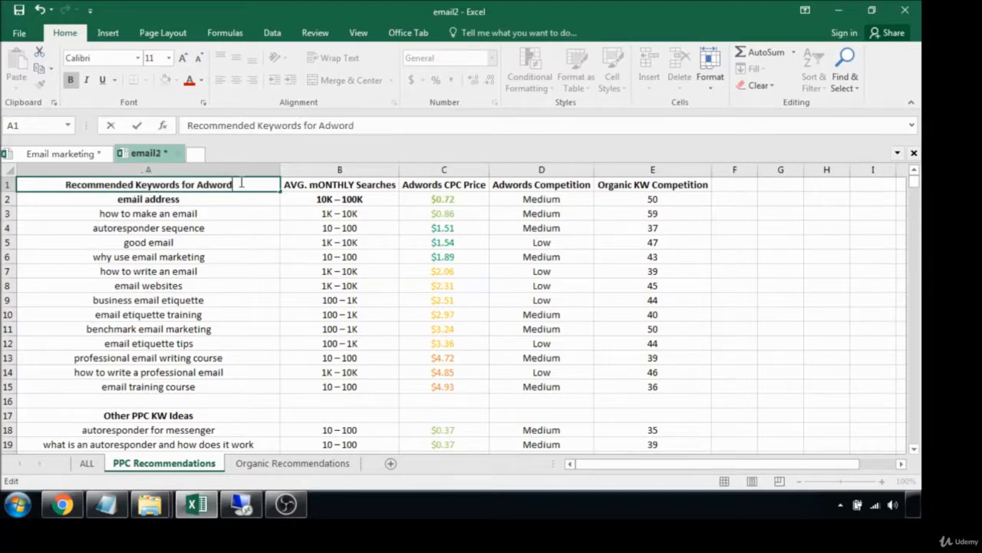
type("s")
left_click(258, 301)
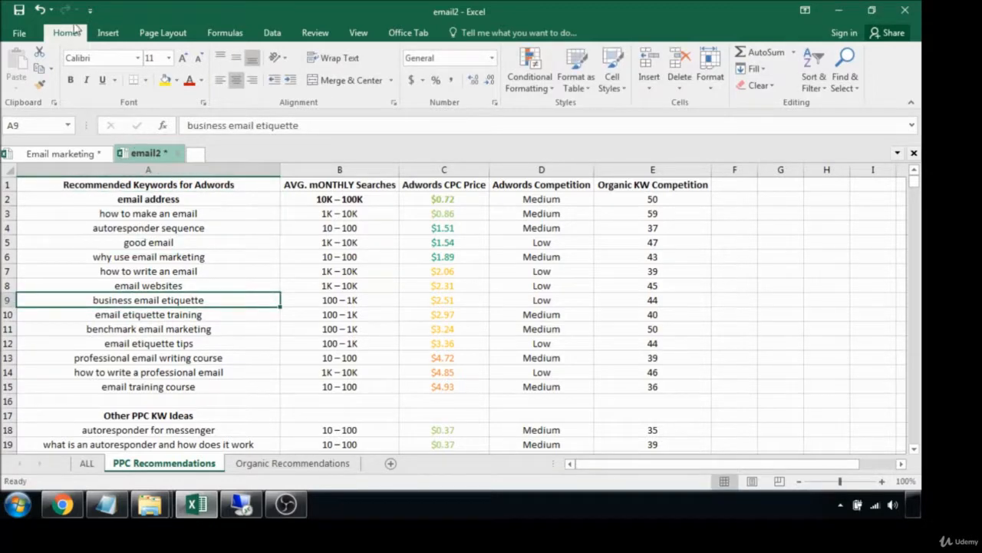
Save the workbook to the Desktop as "Email Marketing KWs" in the Excel Workbook format.
left_click(21, 35)
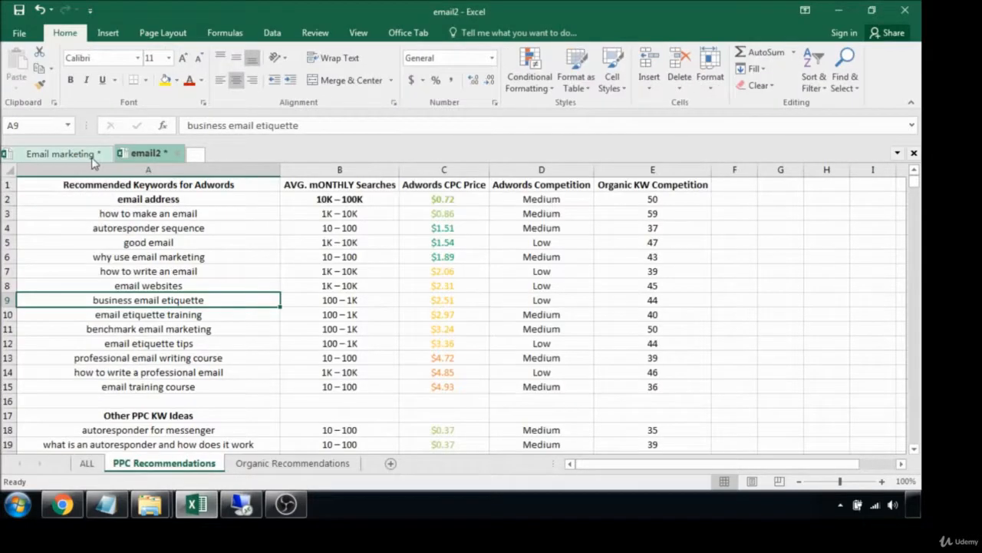
left_click(21, 33)
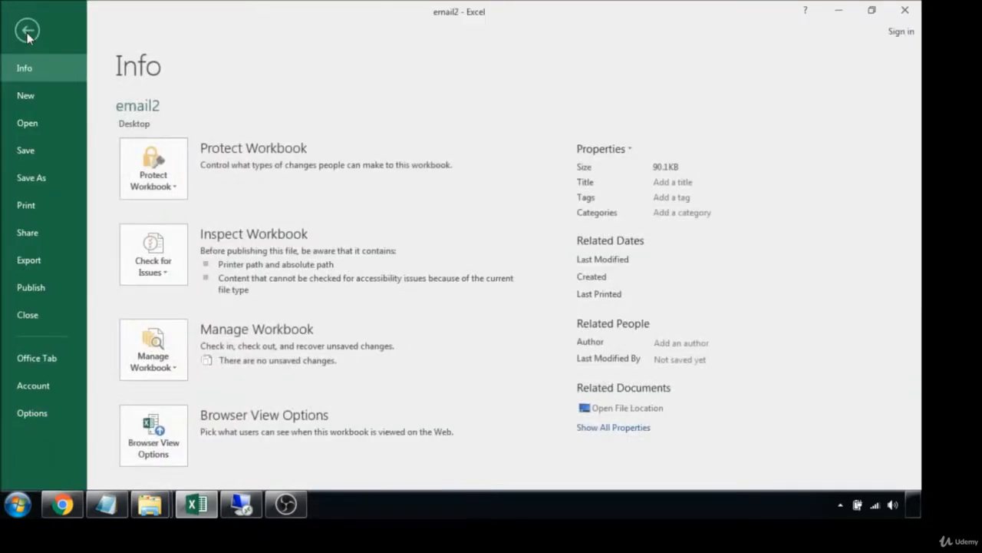
left_click(48, 181)
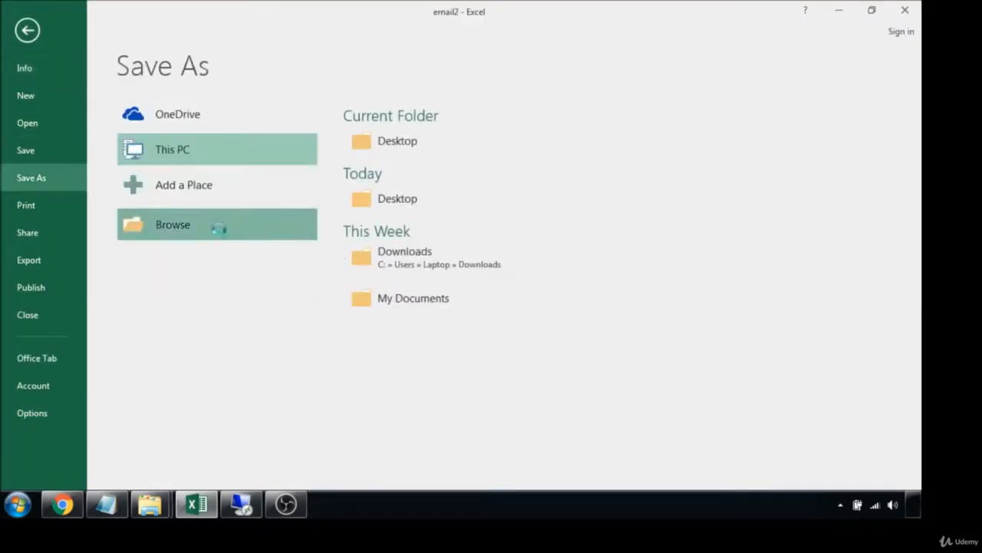
left_click(213, 223)
left_click(160, 266)
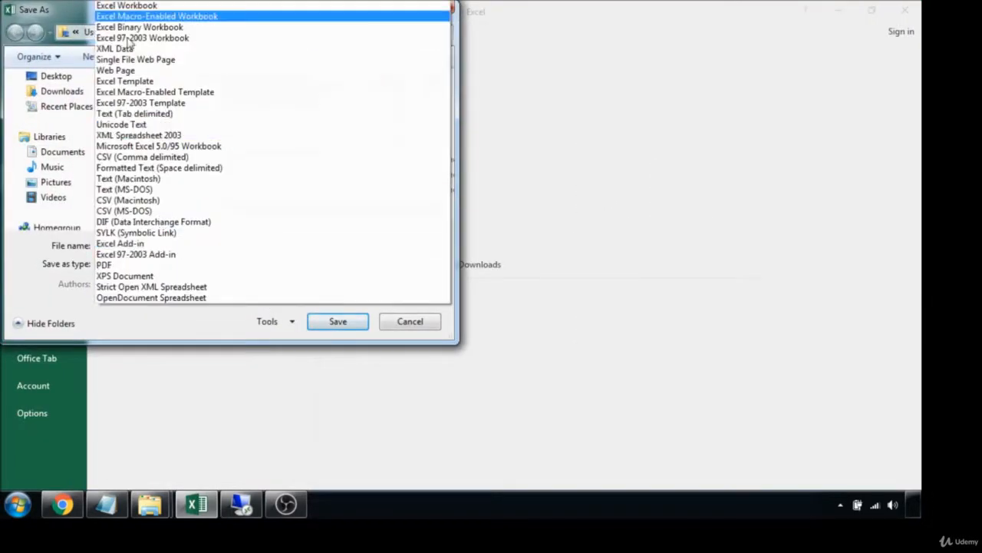
left_click(123, 8)
left_click(149, 244)
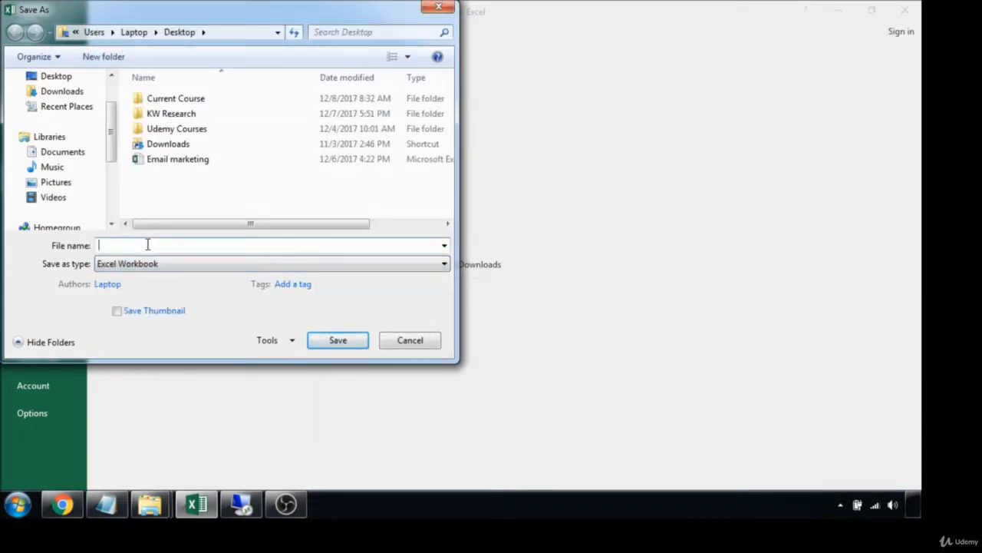
type("E")
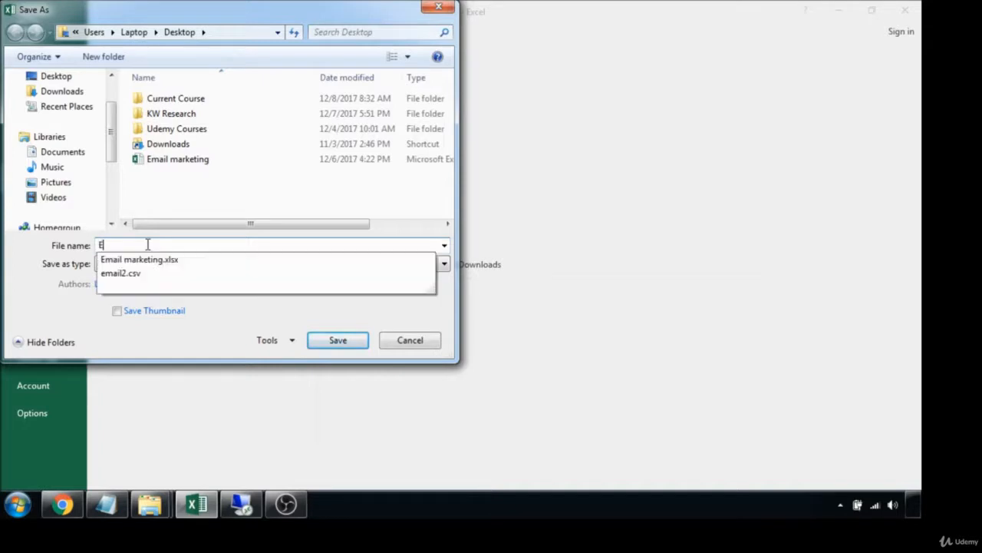
type("mail Market")
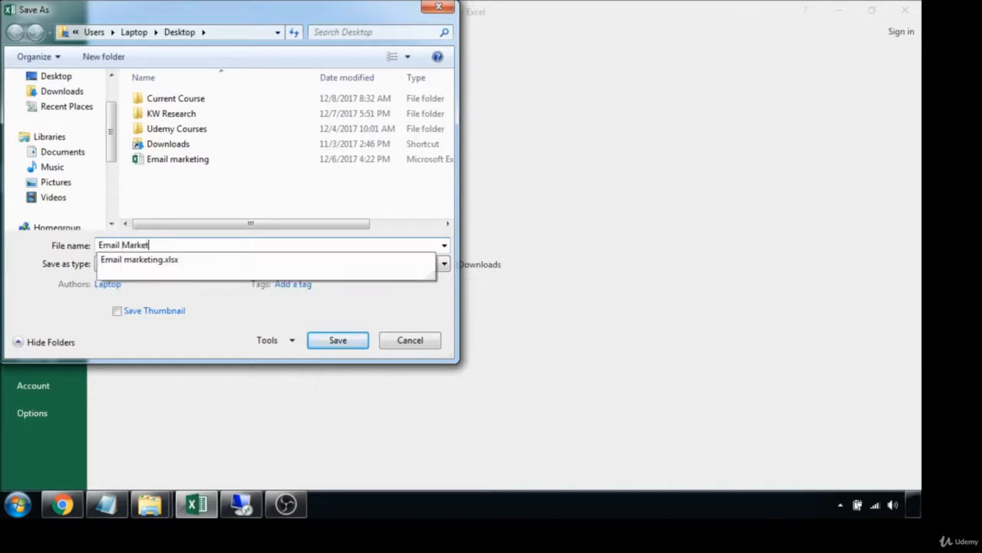
type("ing KWs")
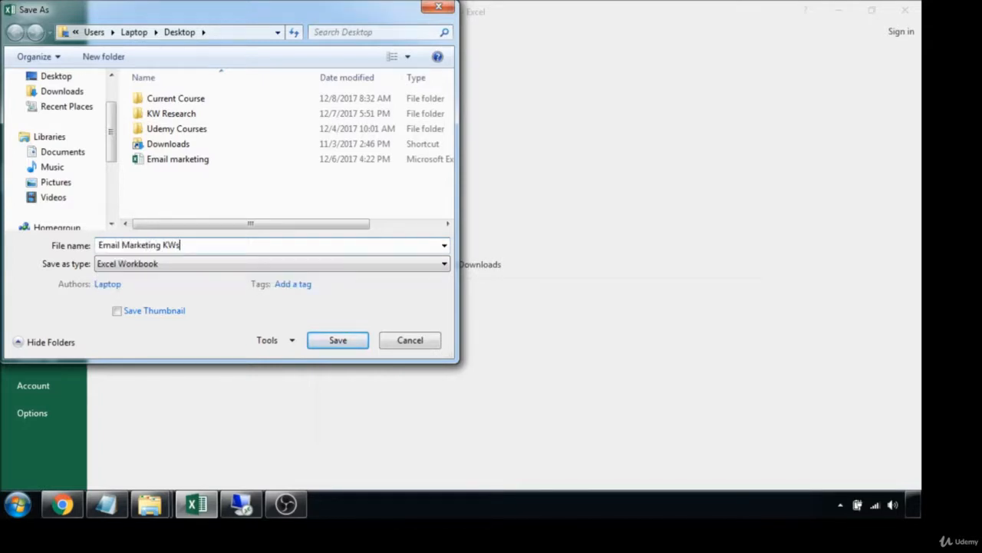
left_click(57, 77)
left_click(338, 342)
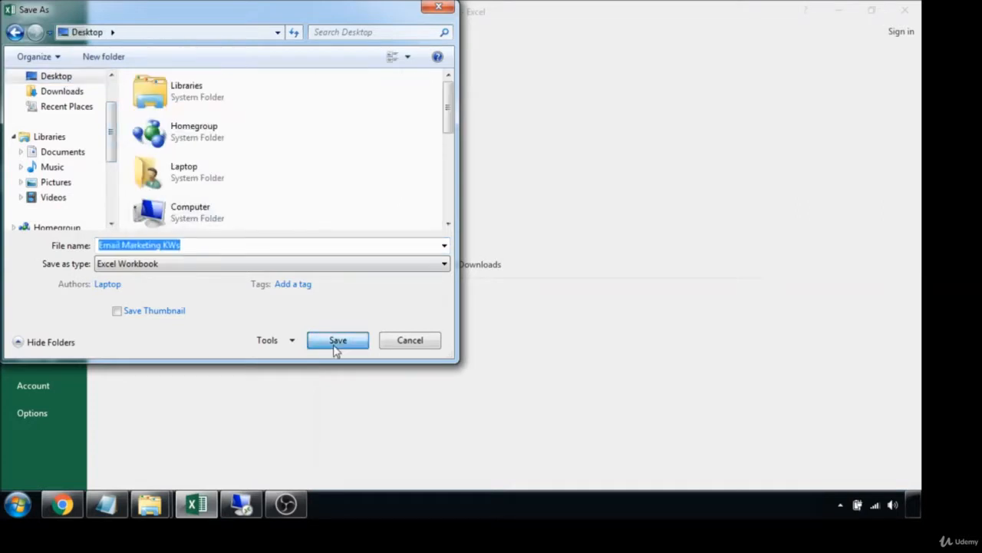